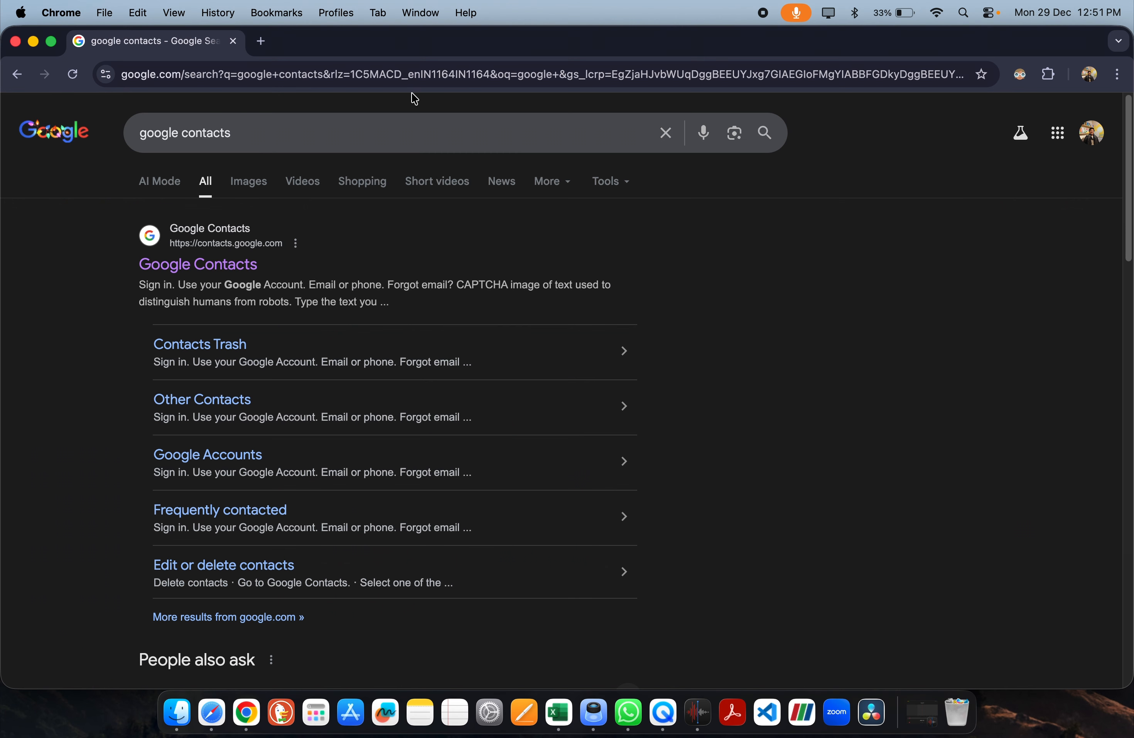
# - Open Google Contacts full-screen and start a new contact with first name ZYX
pyautogui.click(242, 266)
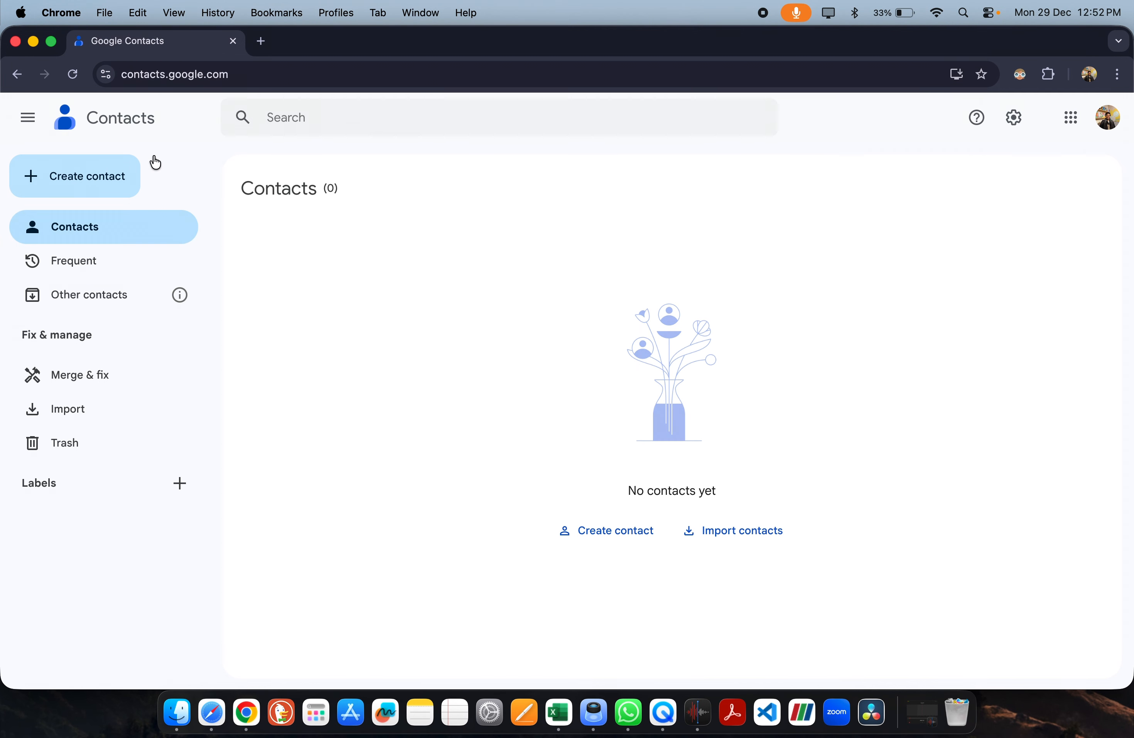
pyautogui.click(52, 42)
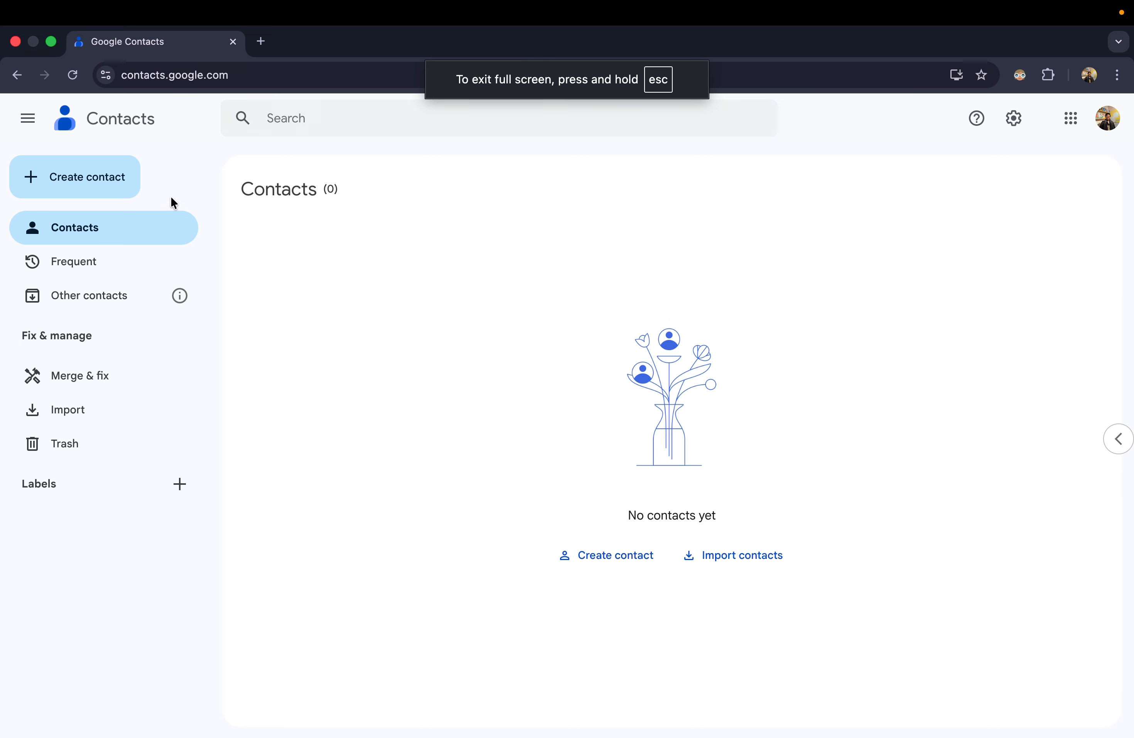
pyautogui.click(90, 165)
pyautogui.click(89, 222)
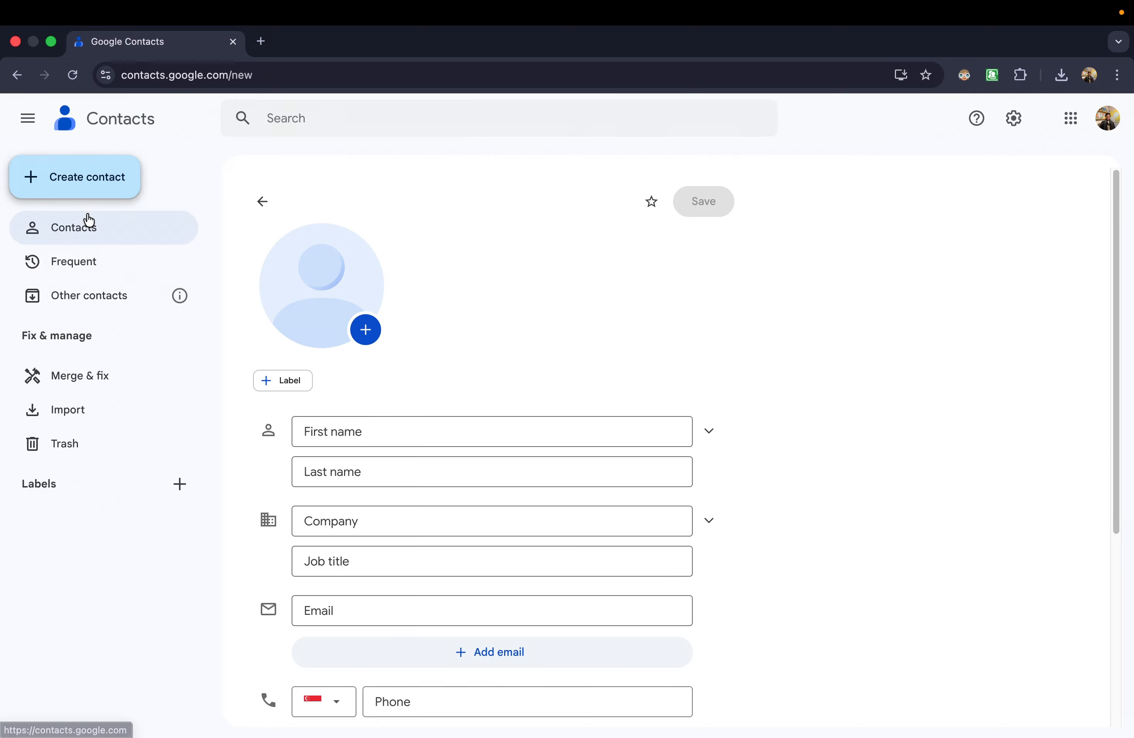
pyautogui.scroll(-2, 491, 373)
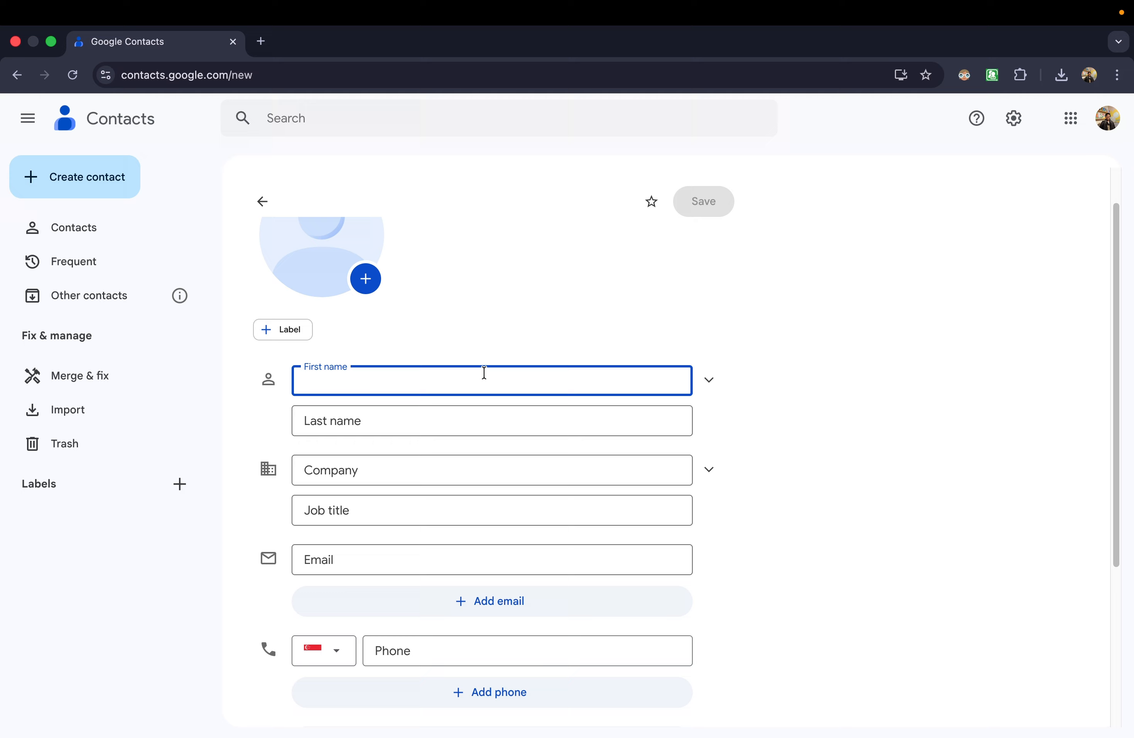
pyautogui.write('ZYX')
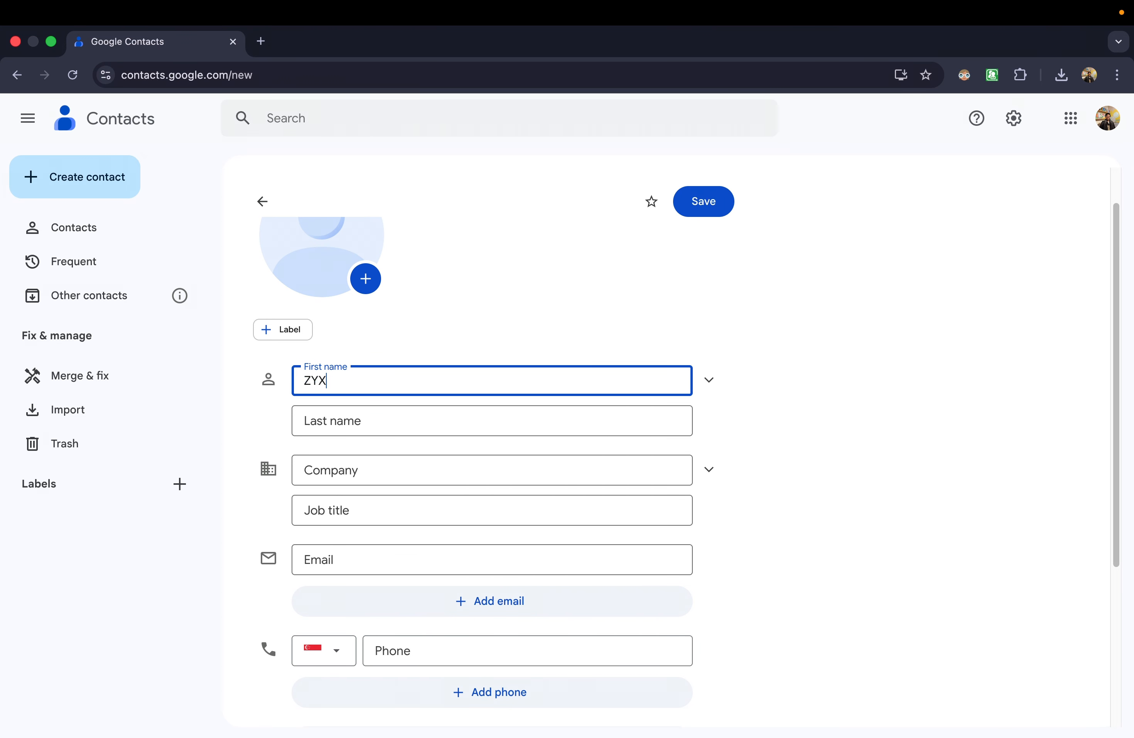
pyautogui.scroll(-5, 474, 364)
pyautogui.scroll(1, 452, 341)
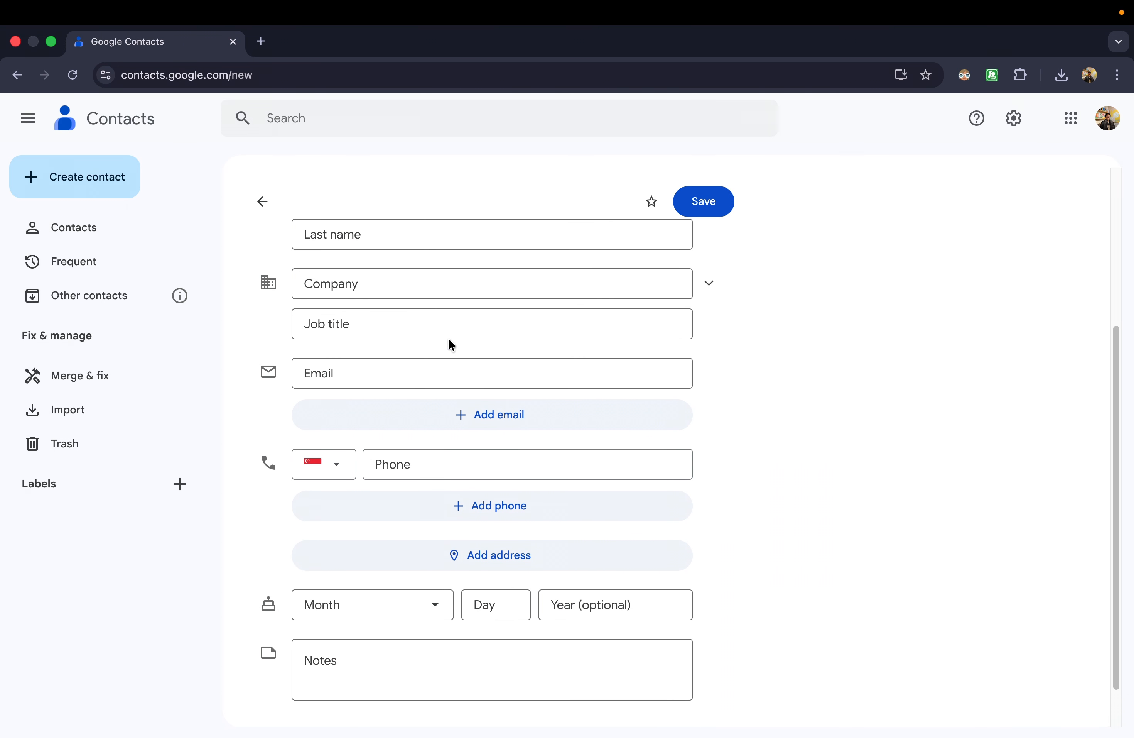
pyautogui.click(330, 468)
pyautogui.write('in')
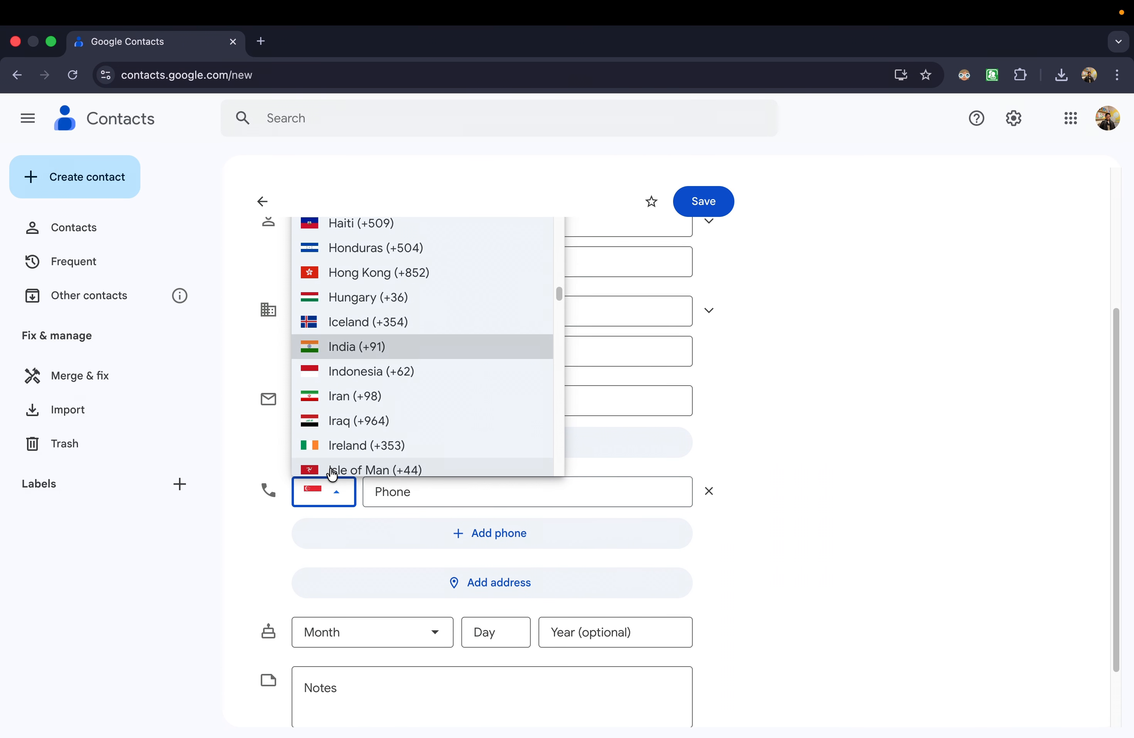
pyautogui.press('Return')
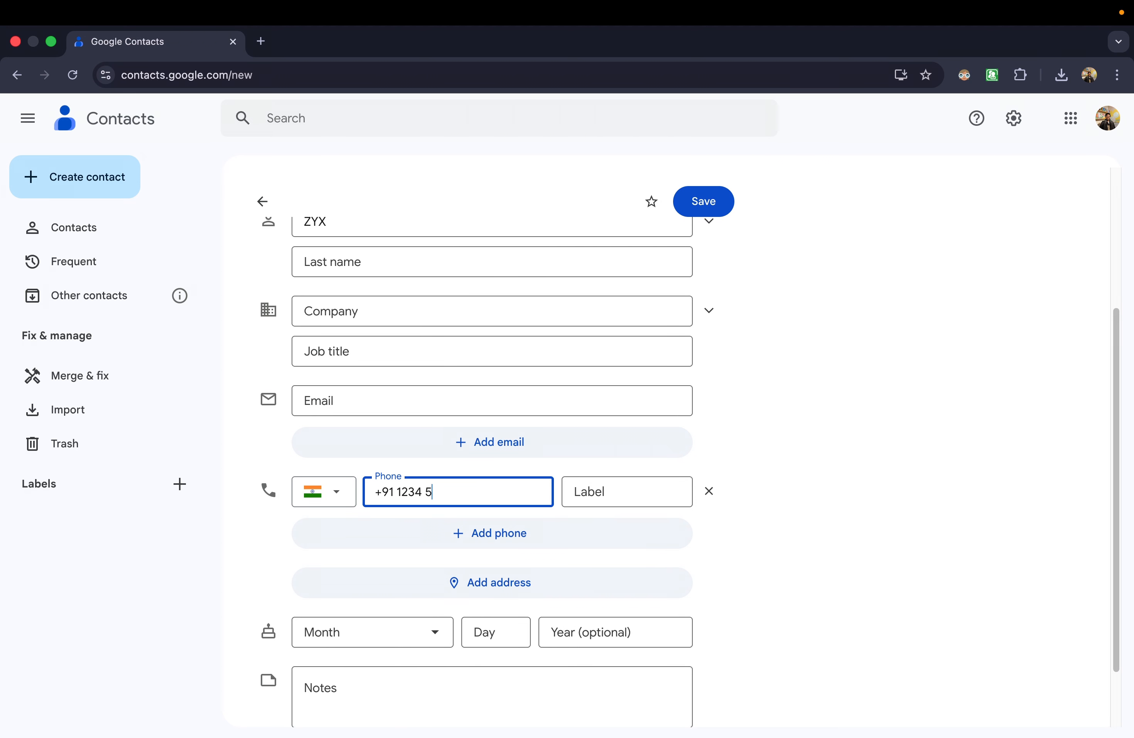
pyautogui.write('1234 512 345')
pyautogui.click(696, 214)
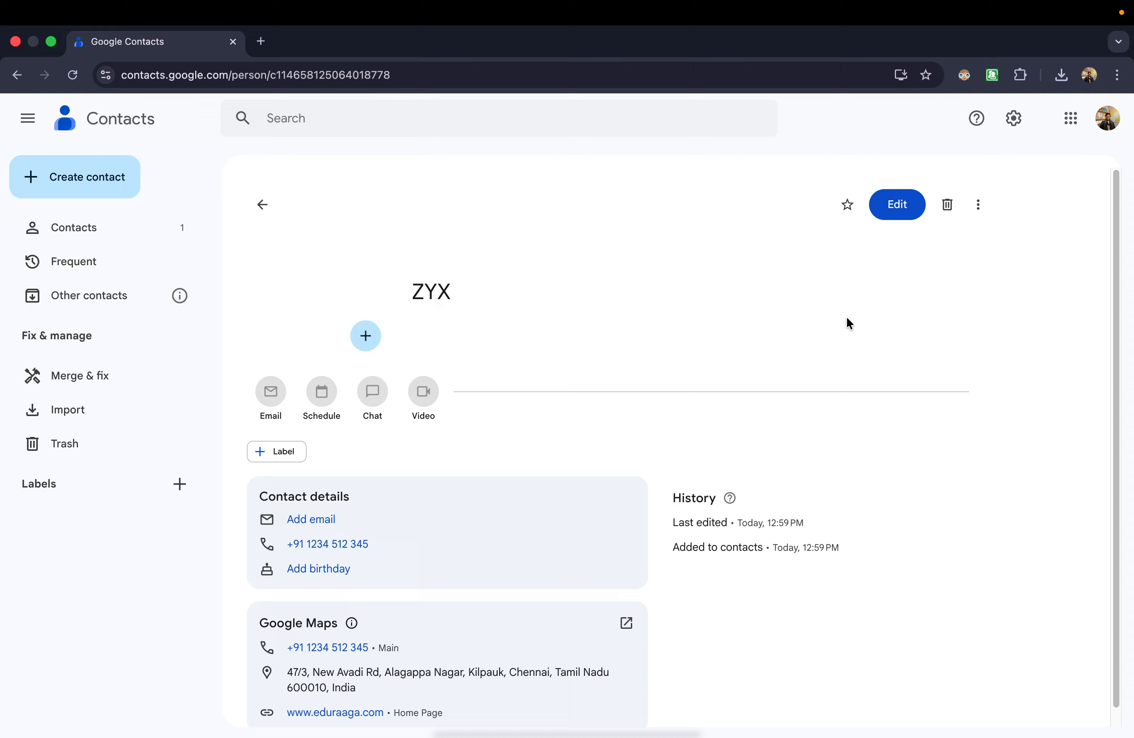
# - Go back to the full contacts list and bring up the export options
pyautogui.scroll(-1, 536, 375)
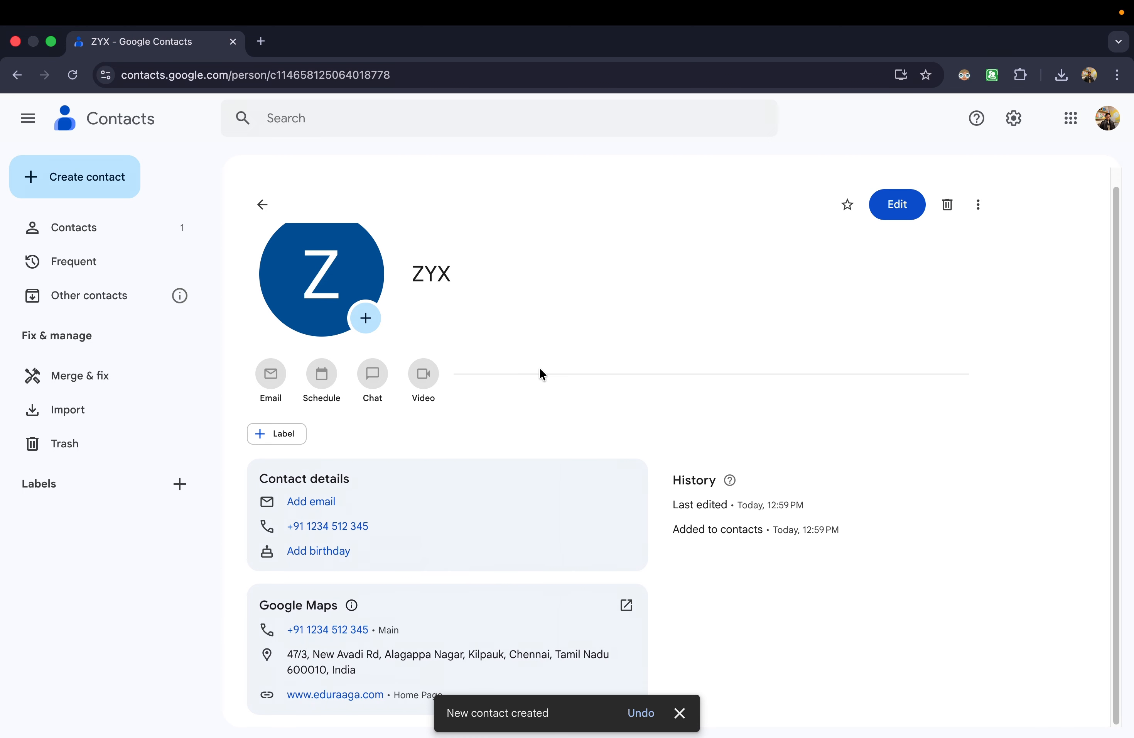
pyautogui.scroll(1, 537, 377)
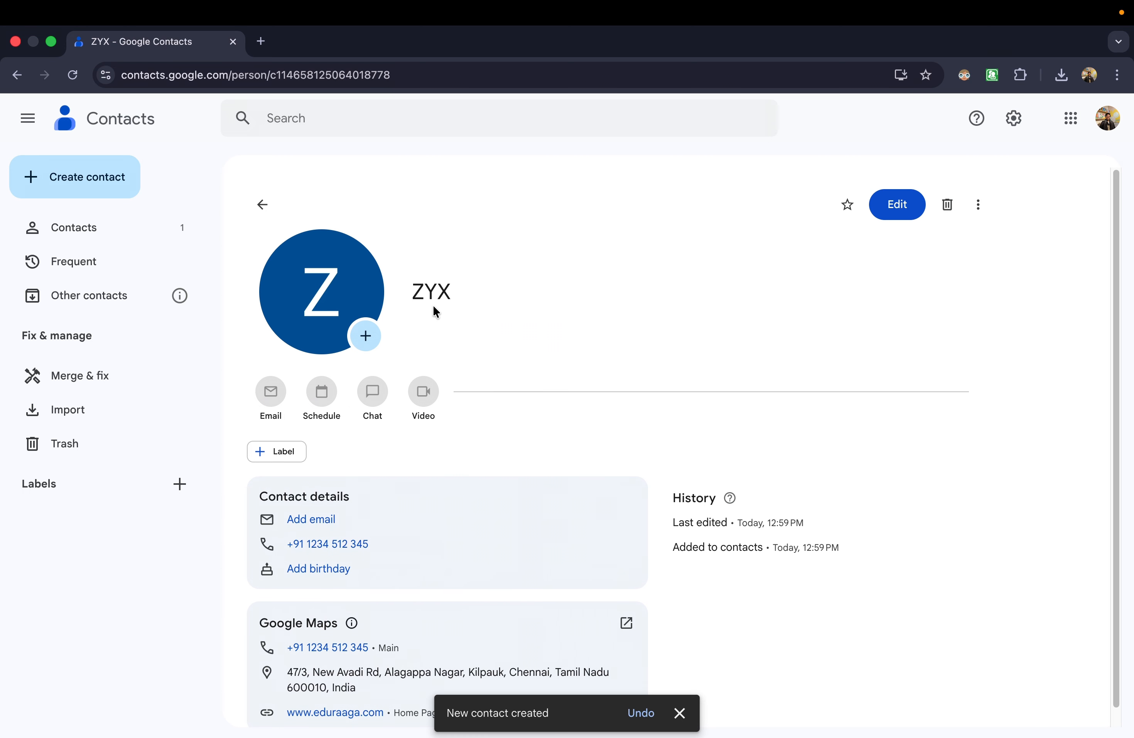
pyautogui.click(106, 237)
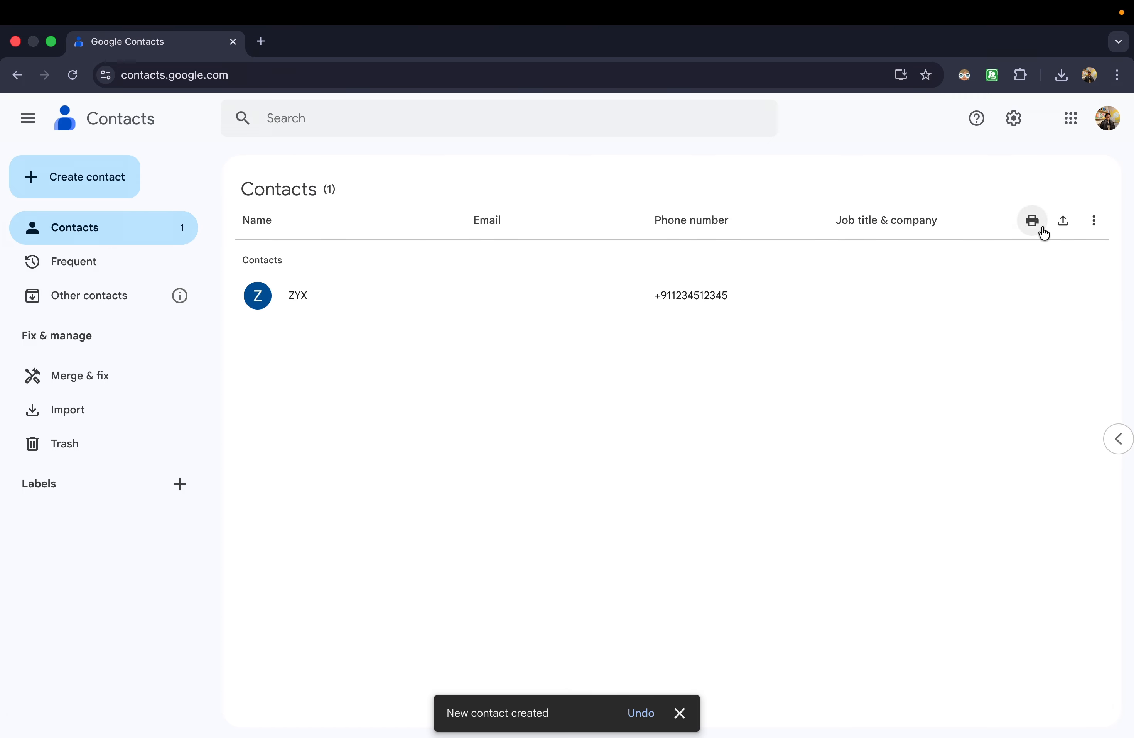
pyautogui.click(1064, 221)
# - Export the contacts as CSV and auto-fit columns A through S in Excel
pyautogui.click(678, 535)
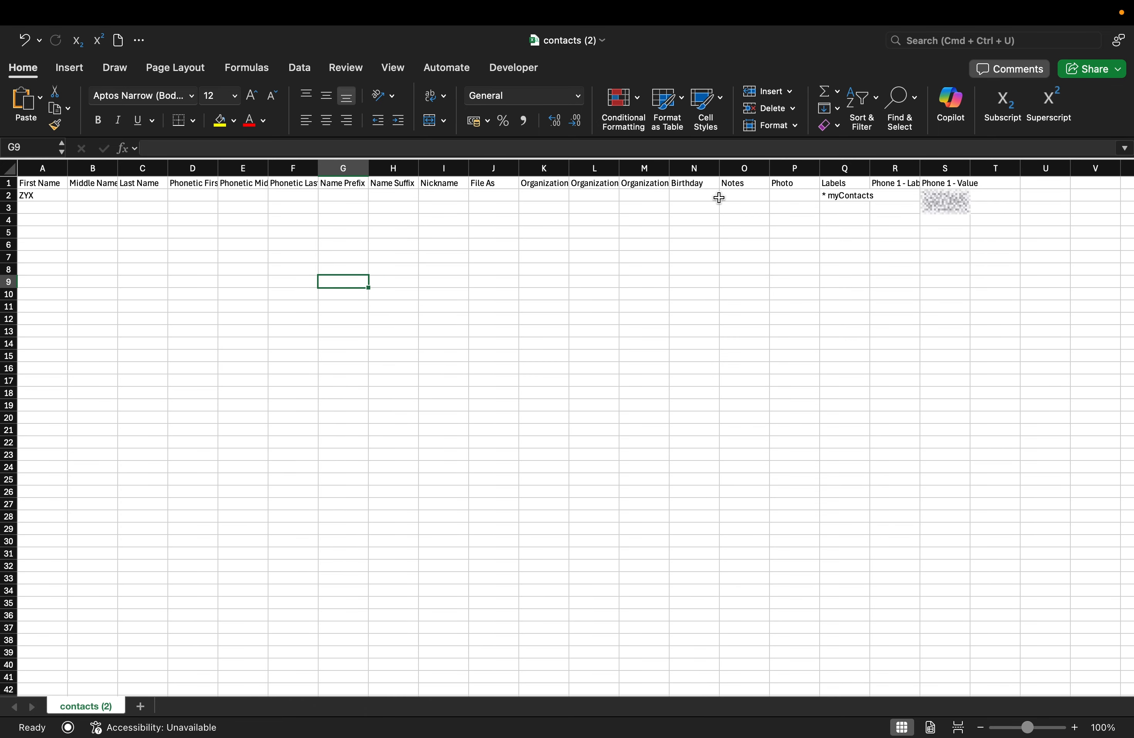
pyautogui.moveTo(42, 168); pyautogui.dragTo(972, 168)
pyautogui.doubleClick(920, 168)
pyautogui.click(569, 343)
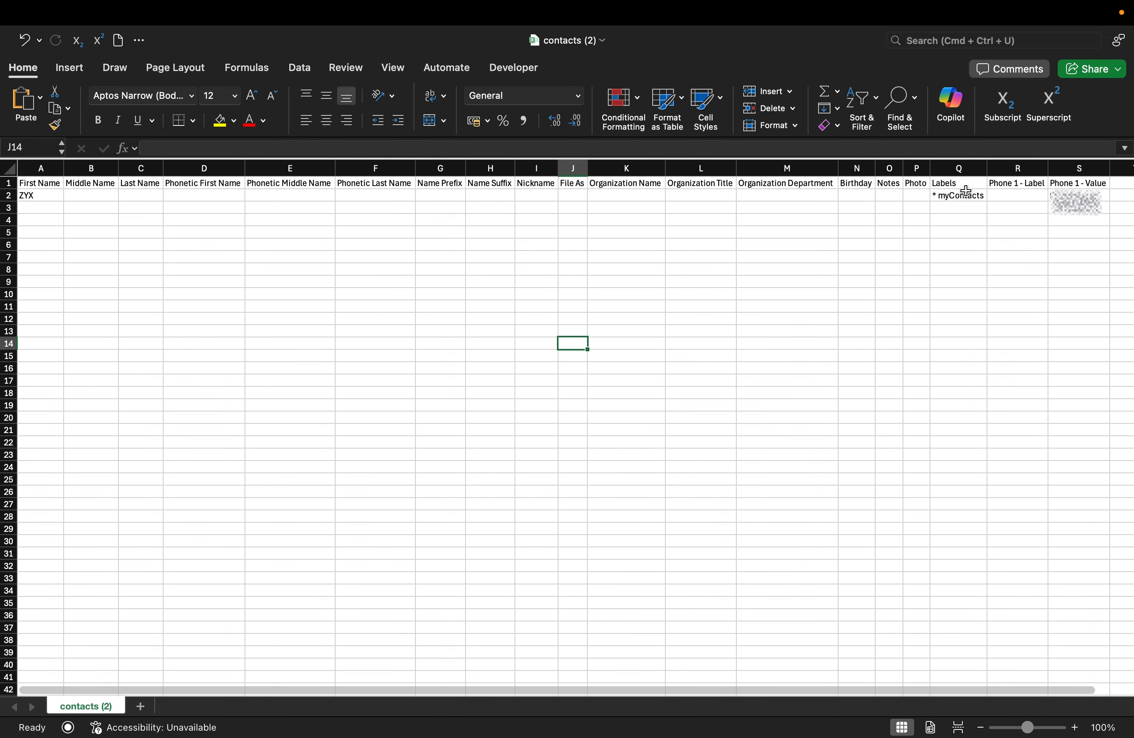
# - Check the Labels and Phone 1 columns Q–S and the name columns A–C, including the ZYX cell
pyautogui.moveTo(1074, 168); pyautogui.dragTo(962, 169)
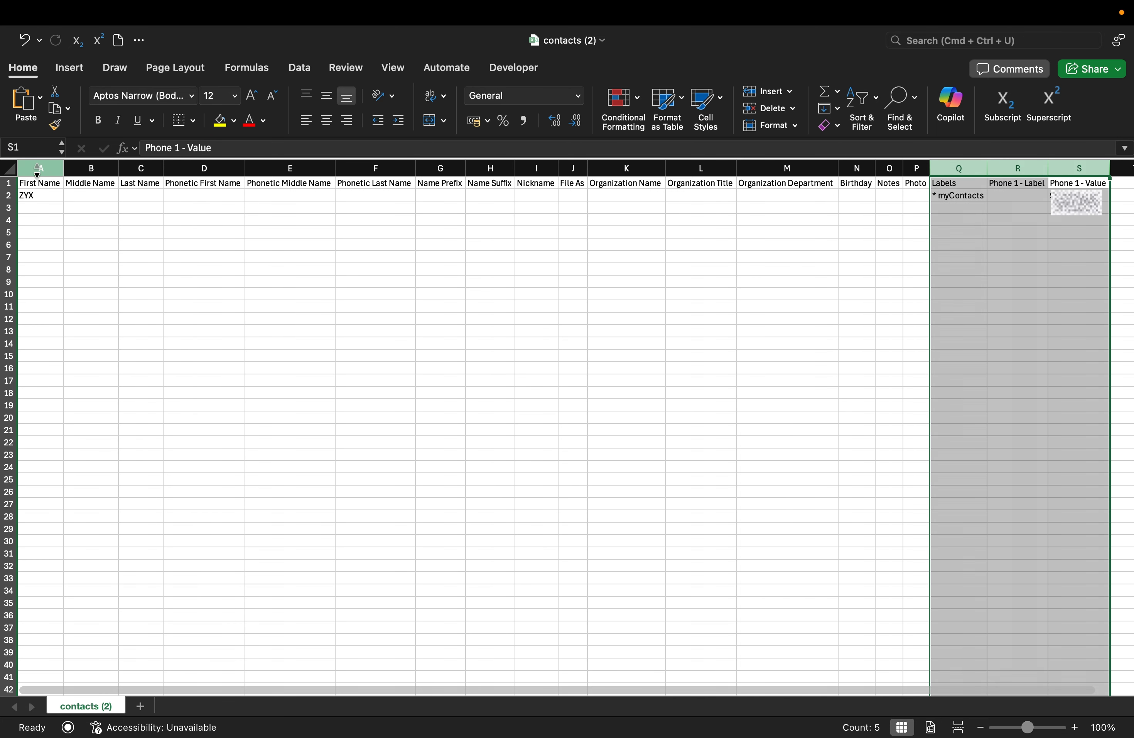
pyautogui.moveTo(38, 168); pyautogui.dragTo(124, 183)
pyautogui.click(67, 266)
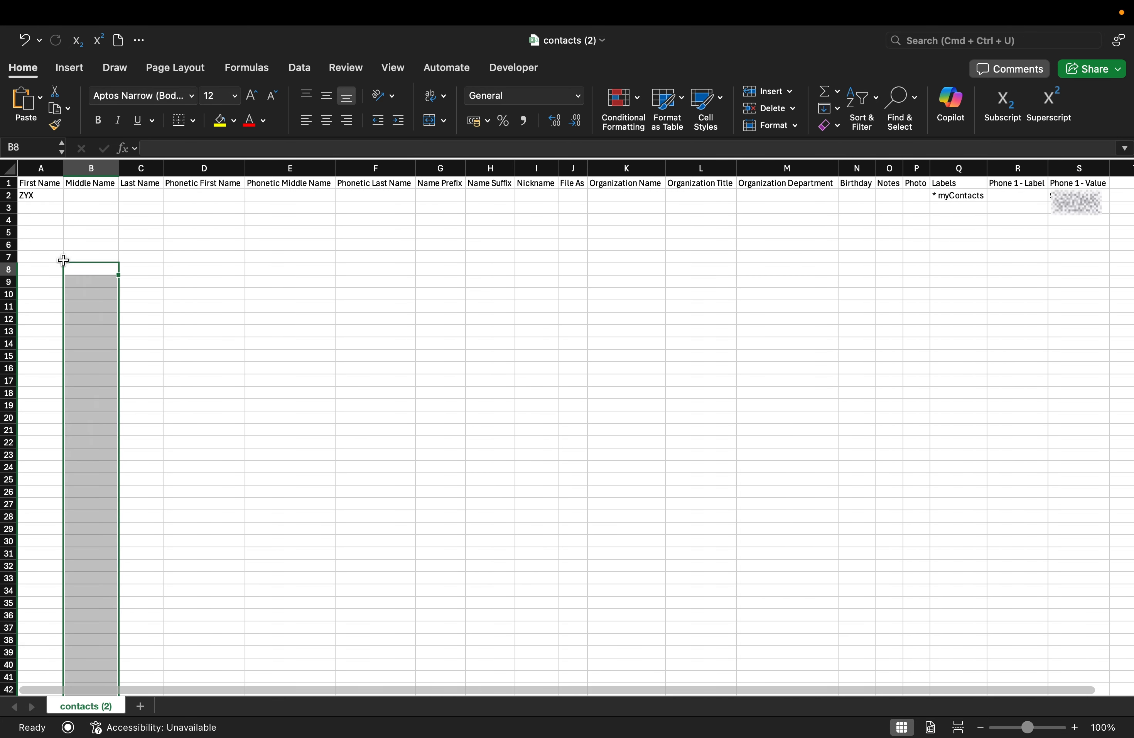
pyautogui.click(43, 200)
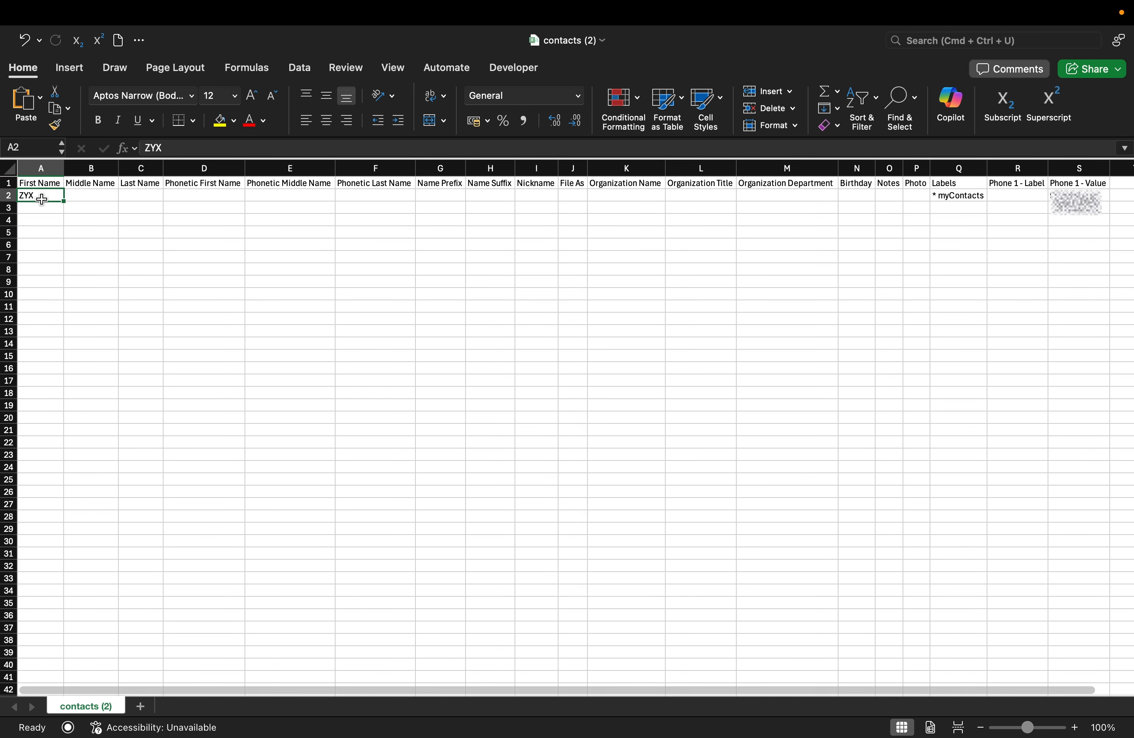
pyautogui.click(196, 293)
pyautogui.click(573, 343)
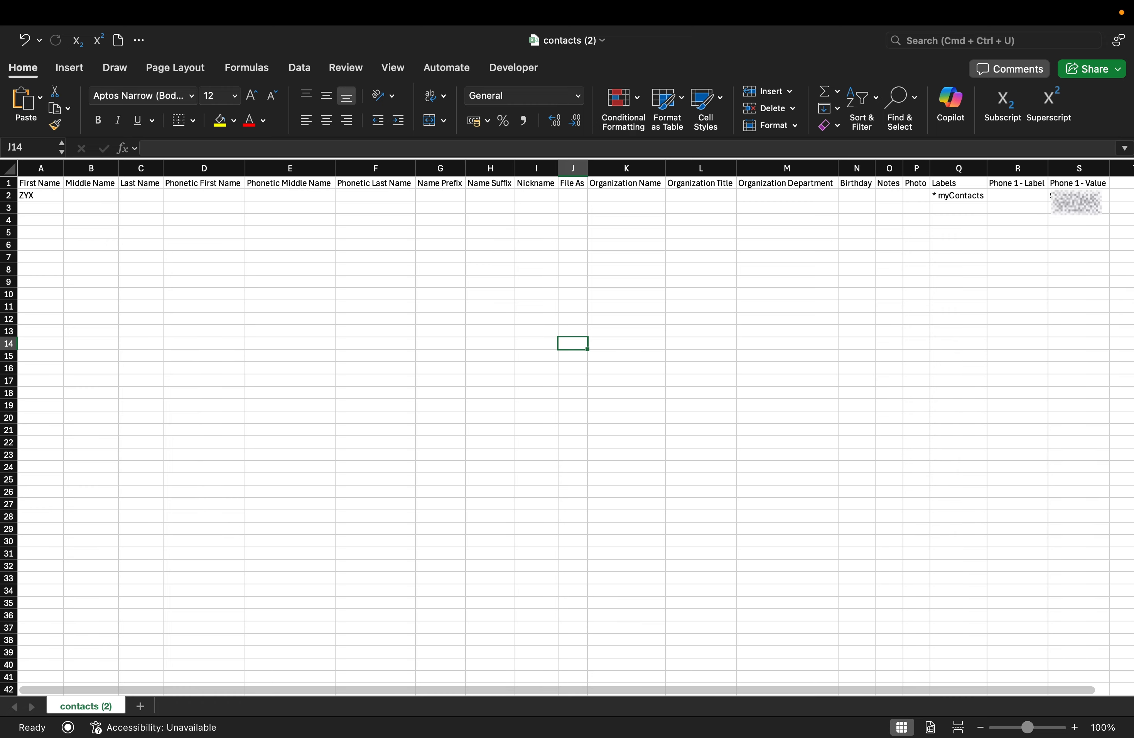
pyautogui.click(47, 219)
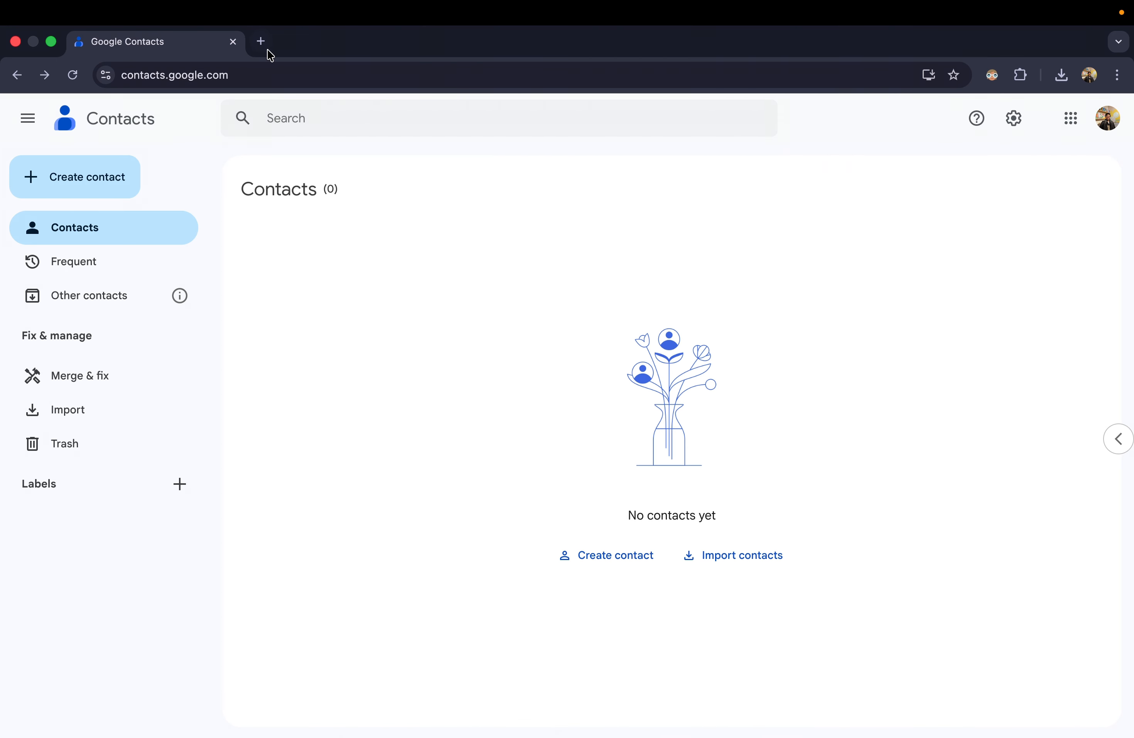
# - Load web.whatsapp.com in a new tab and go to the browser's extension management page
pyautogui.click(262, 42)
pyautogui.write('web.whatsapp.com')
pyautogui.press('Return')
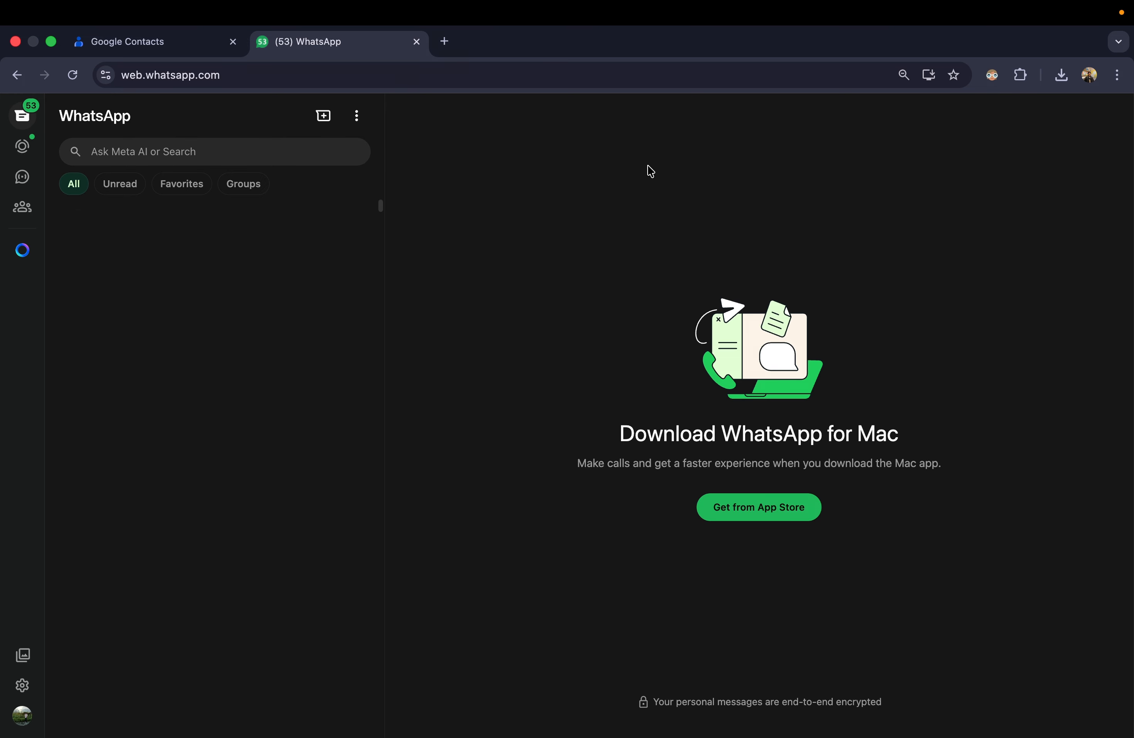
pyautogui.click(1022, 76)
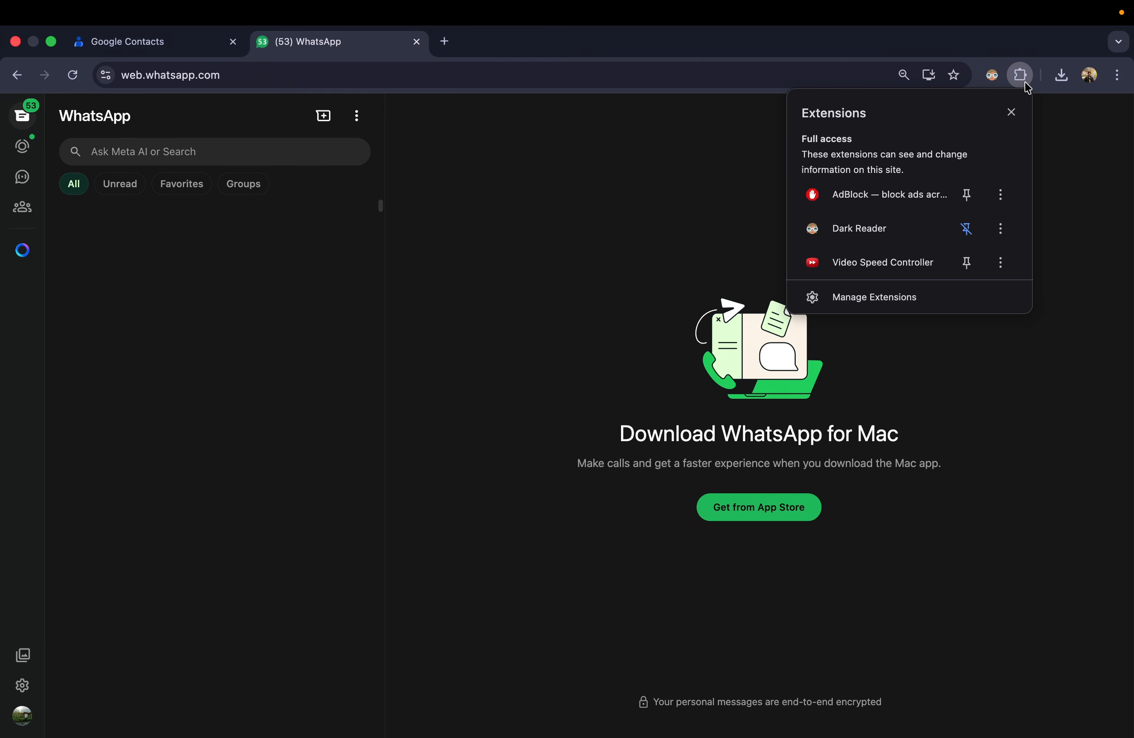
pyautogui.click(857, 300)
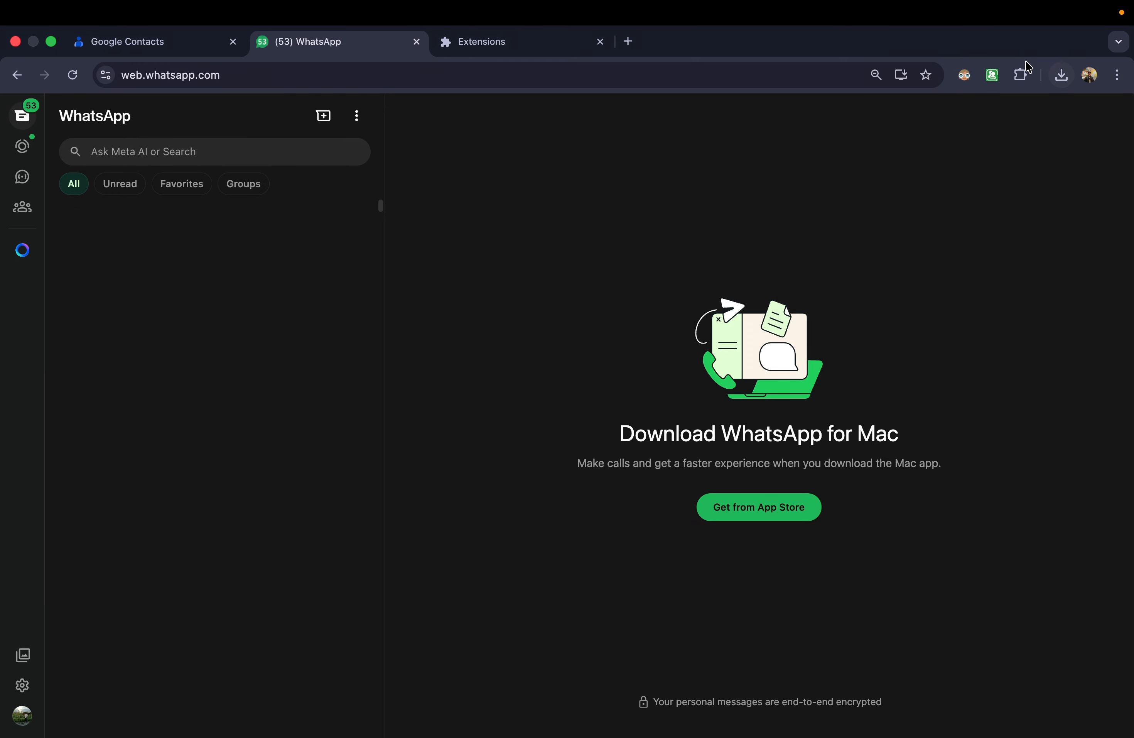
pyautogui.click(1020, 76)
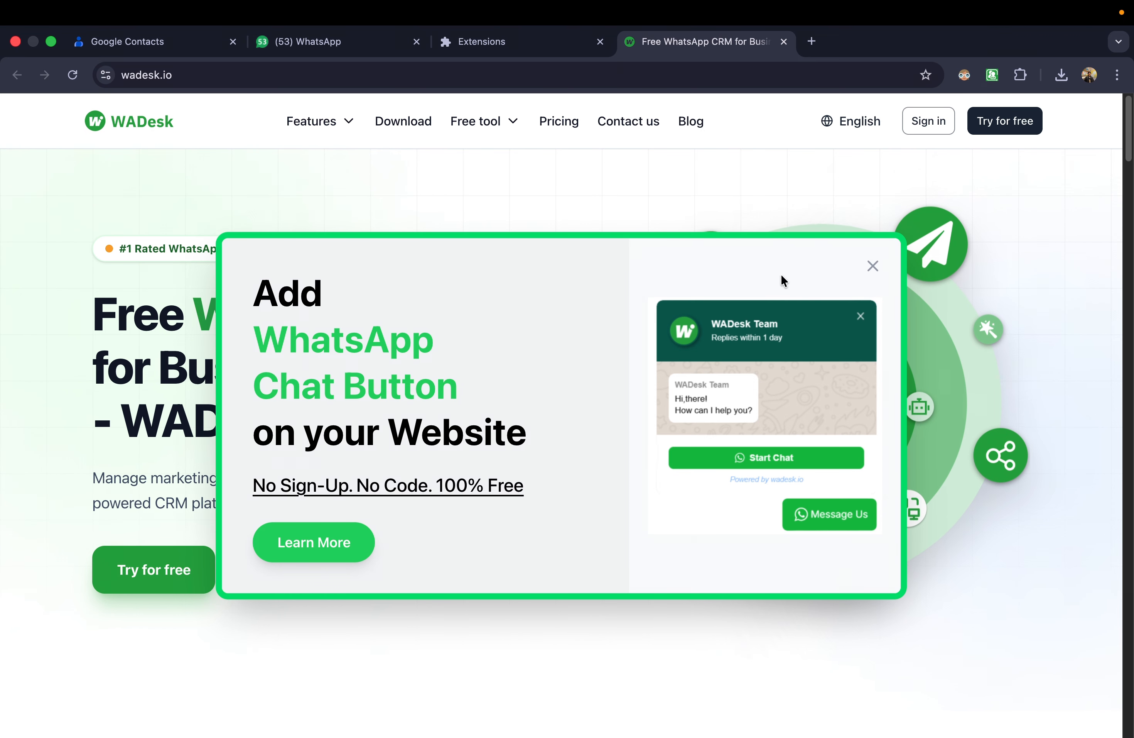
# - Dismiss the WADesk site's chat promotion, browse the page, and return to WhatsApp Web
pyautogui.click(874, 265)
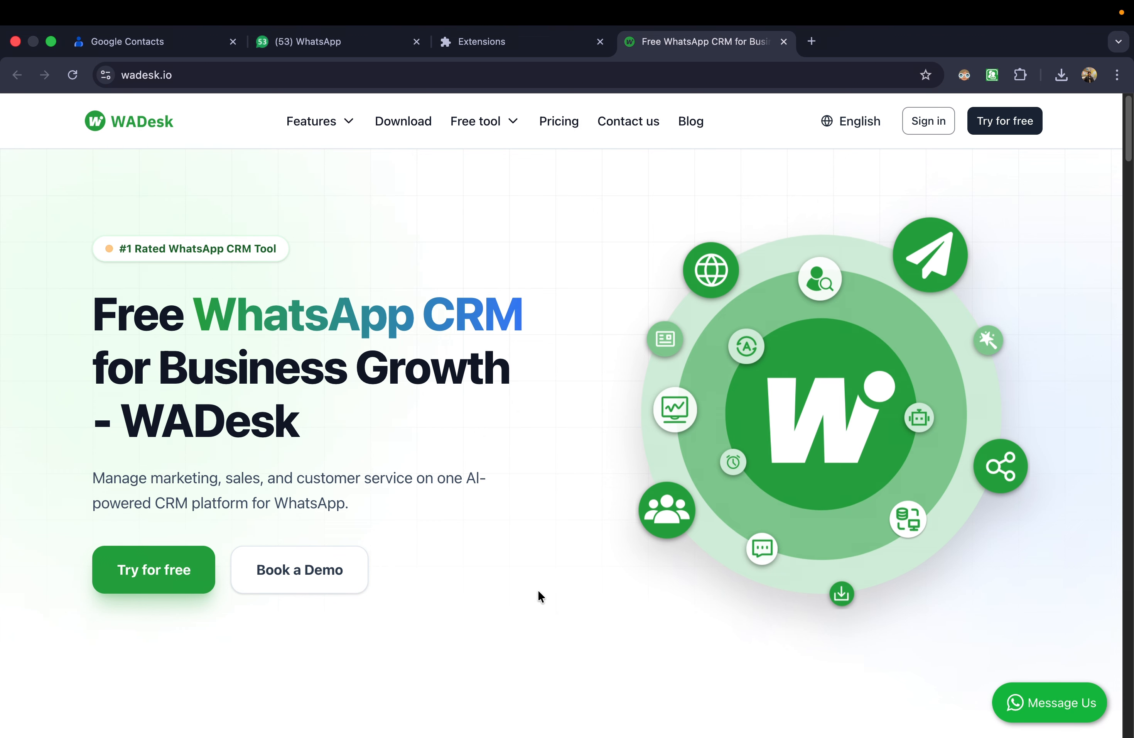
pyautogui.scroll(-10, 537, 354)
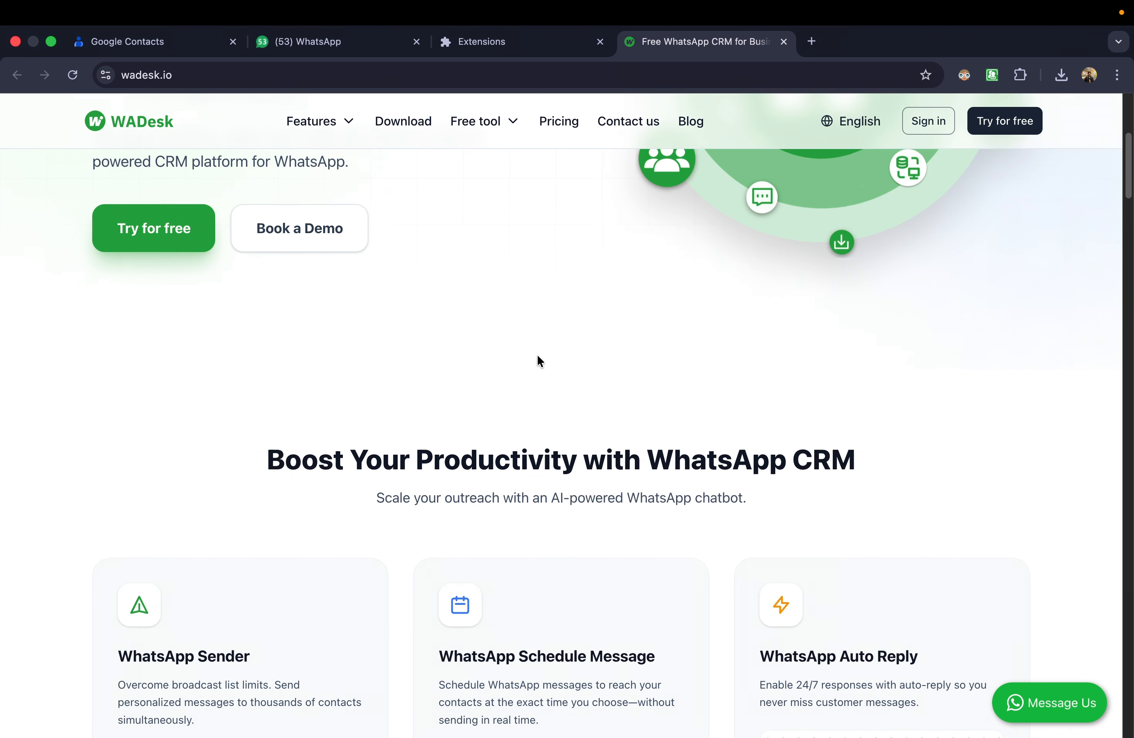
pyautogui.scroll(10, 537, 353)
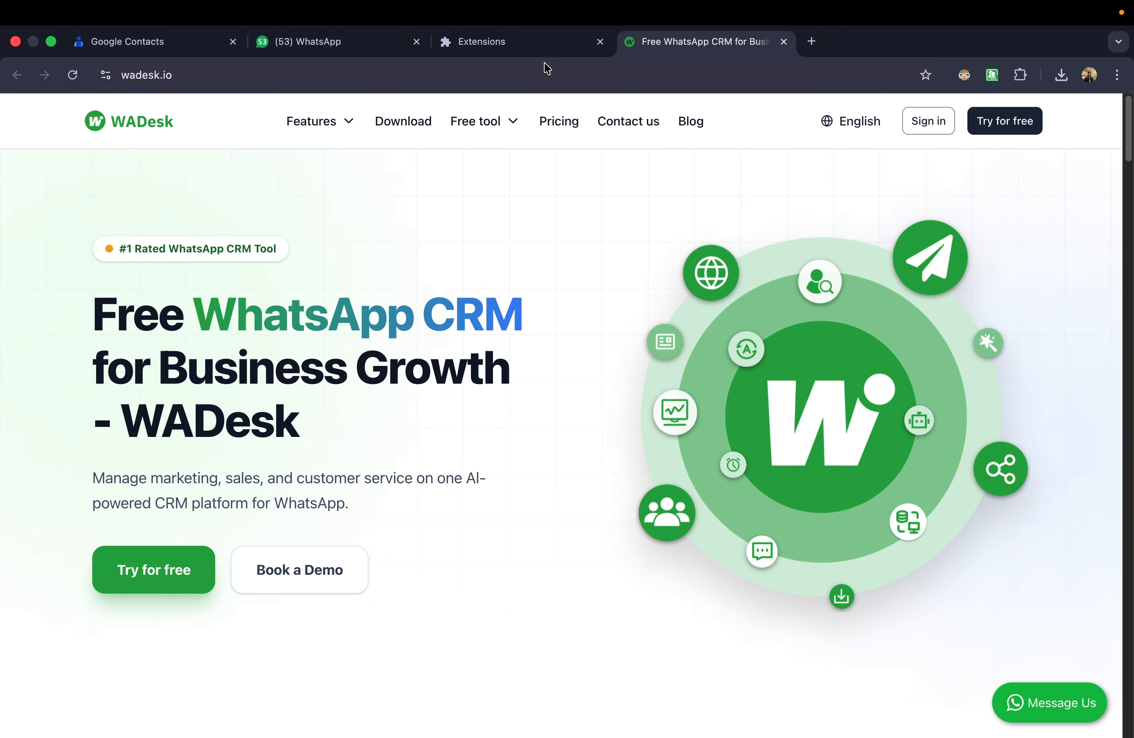
pyautogui.scroll(-10, 538, 353)
pyautogui.scroll(10, 537, 353)
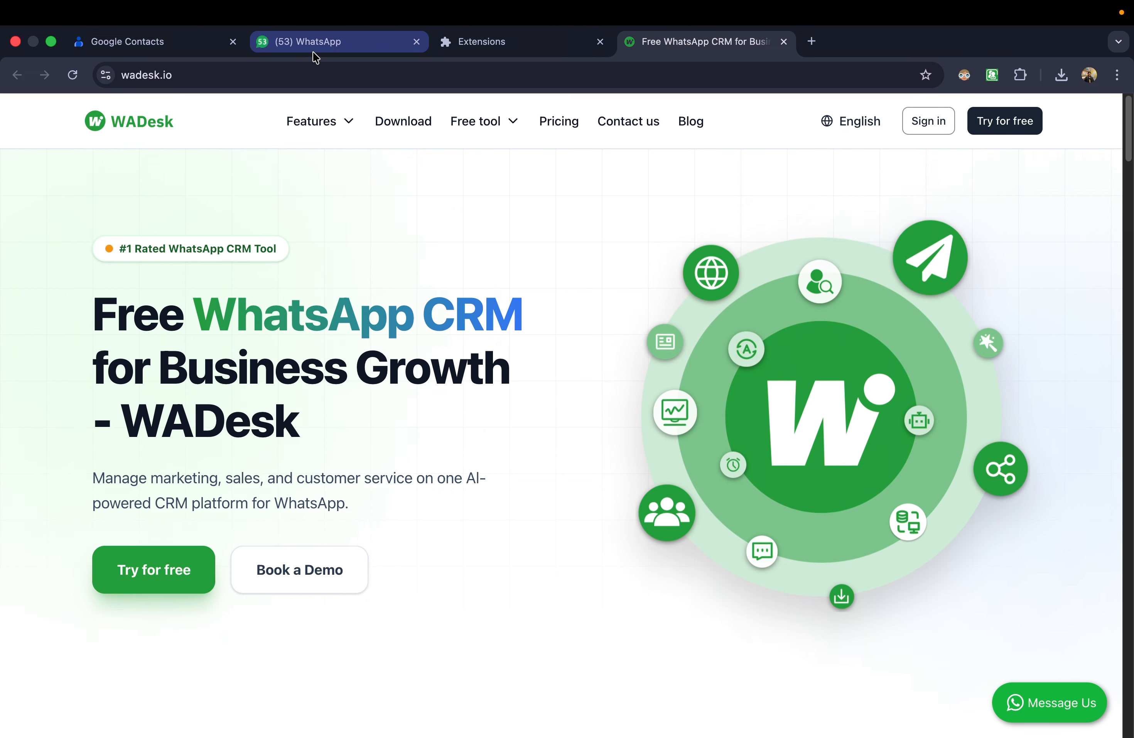
pyautogui.click(326, 48)
# - Export group and chat-list phone numbers as CSV files from the WADesk panel, then close it
pyautogui.click(1005, 75)
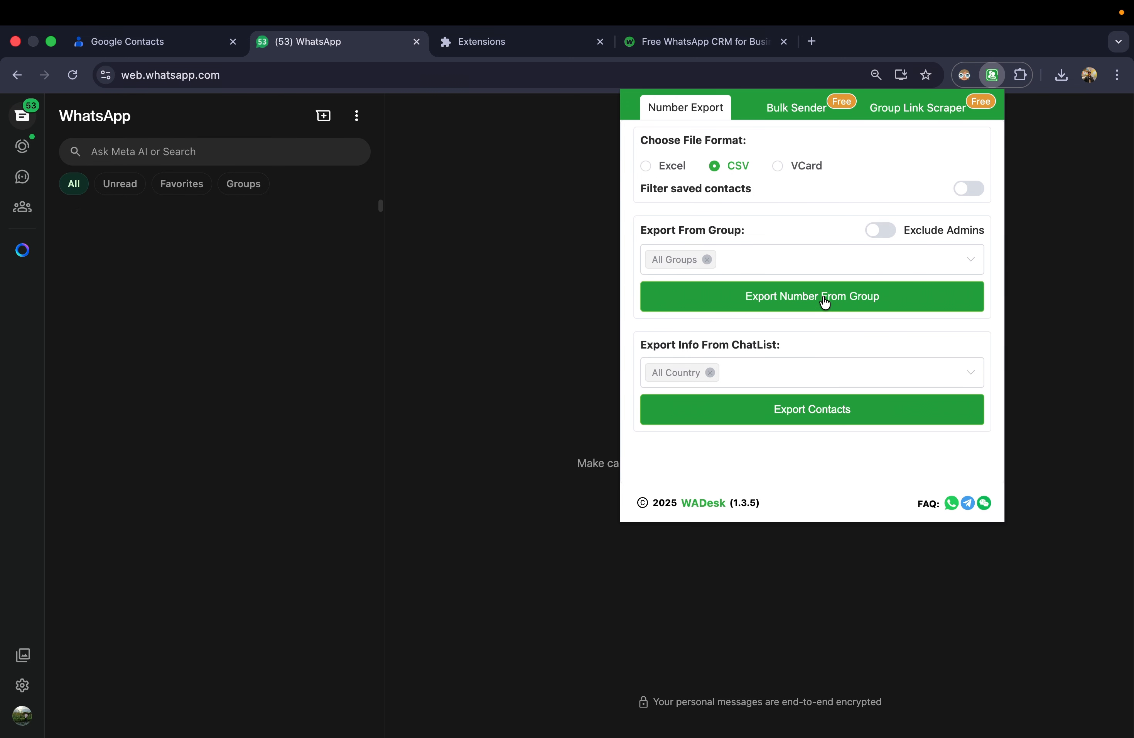
pyautogui.click(535, 234)
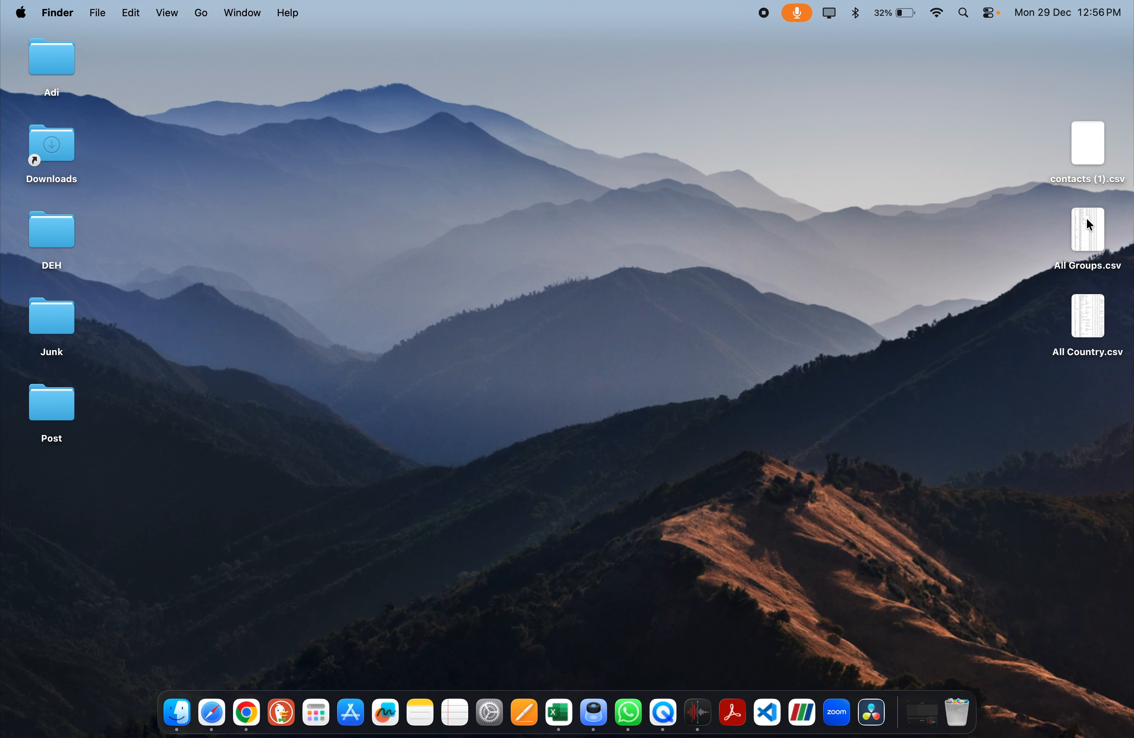
# - Open All Groups.csv from the desktop in Excel
pyautogui.click(1085, 228)
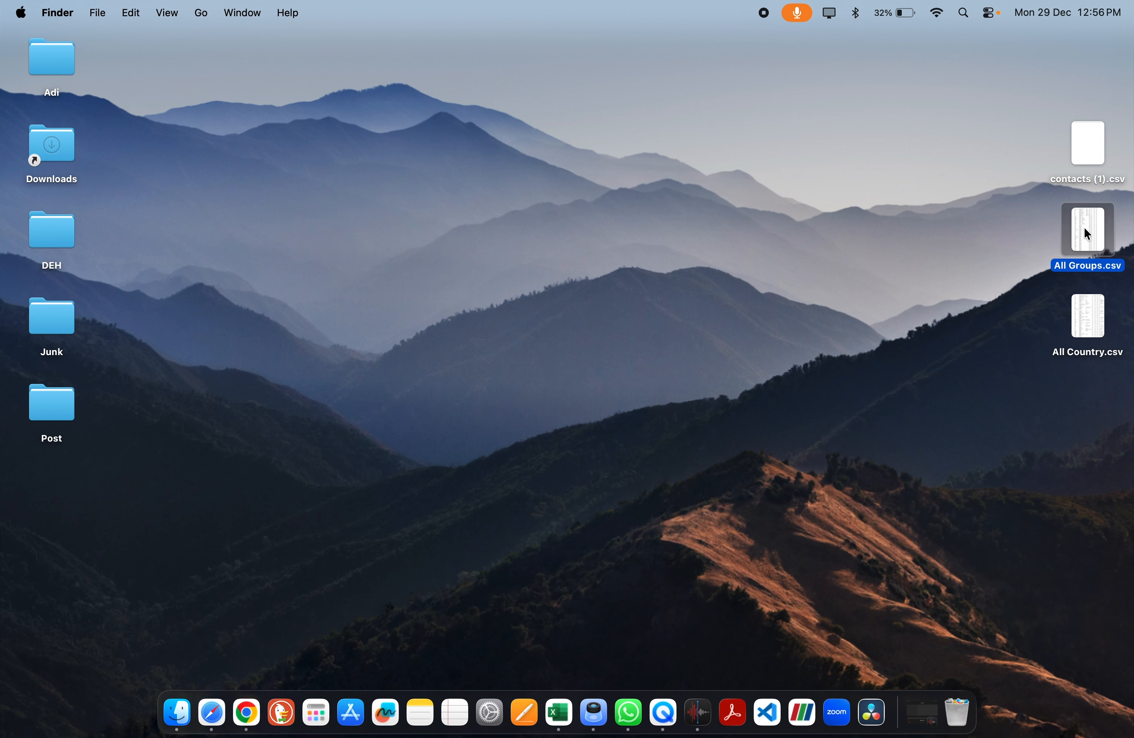
pyautogui.click(1080, 310)
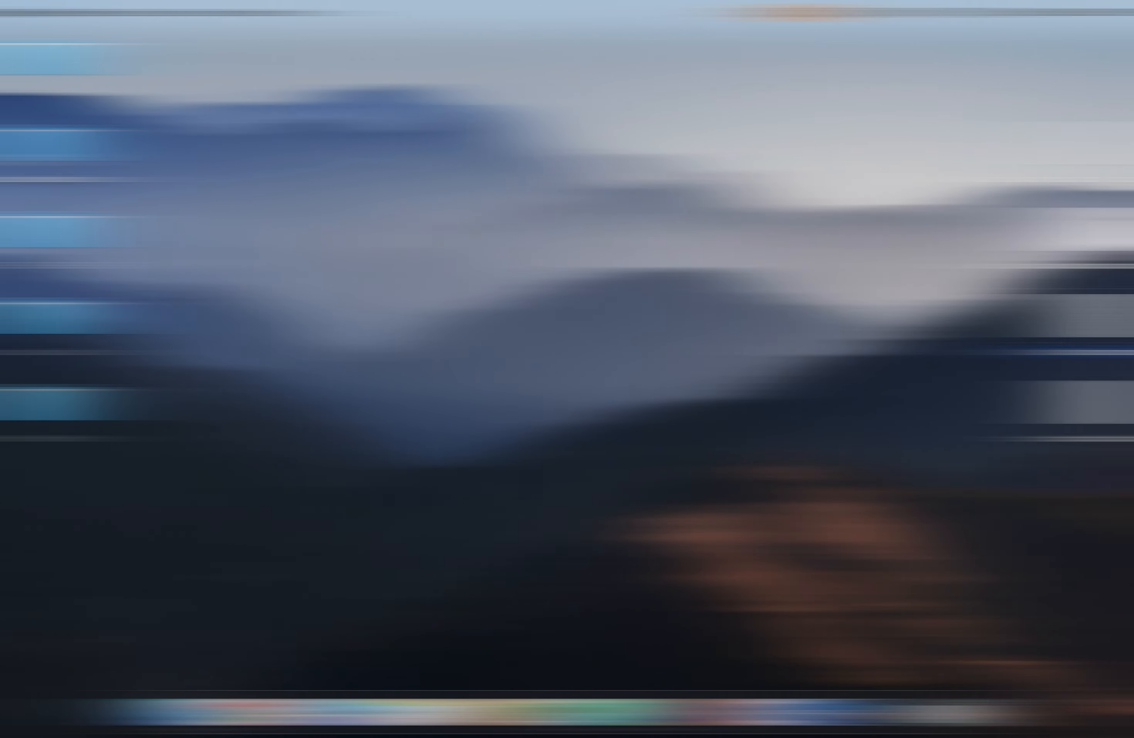
pyautogui.click(984, 177)
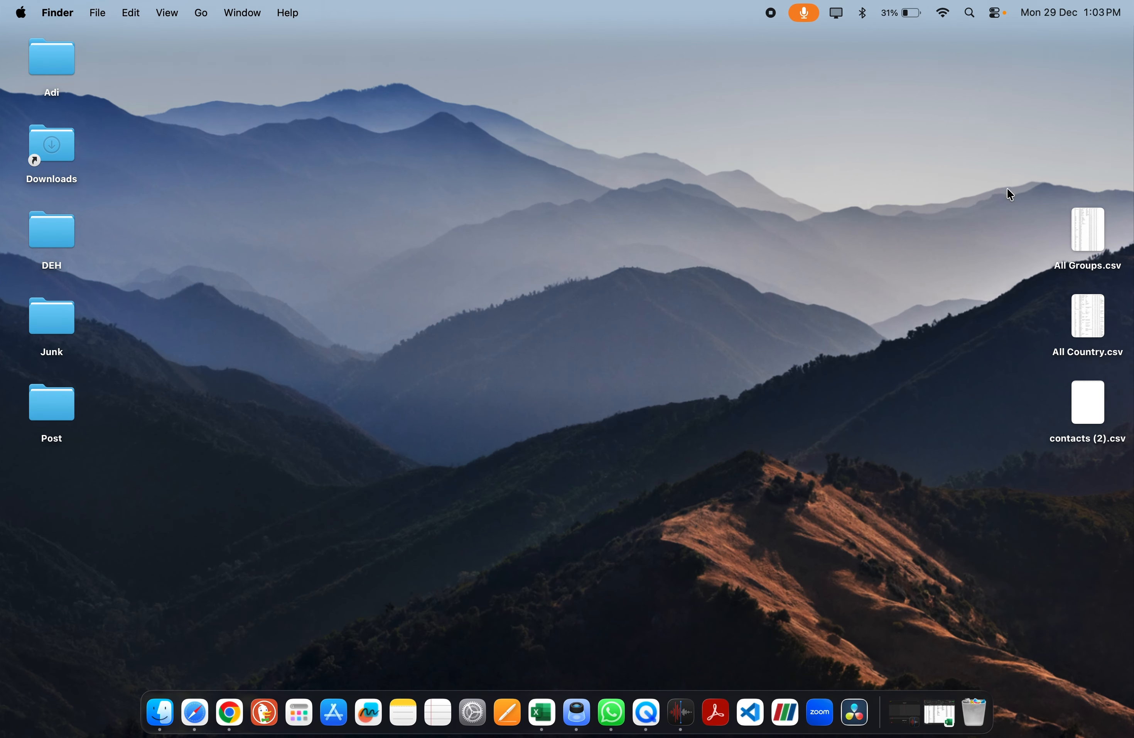
pyautogui.doubleClick(1089, 225)
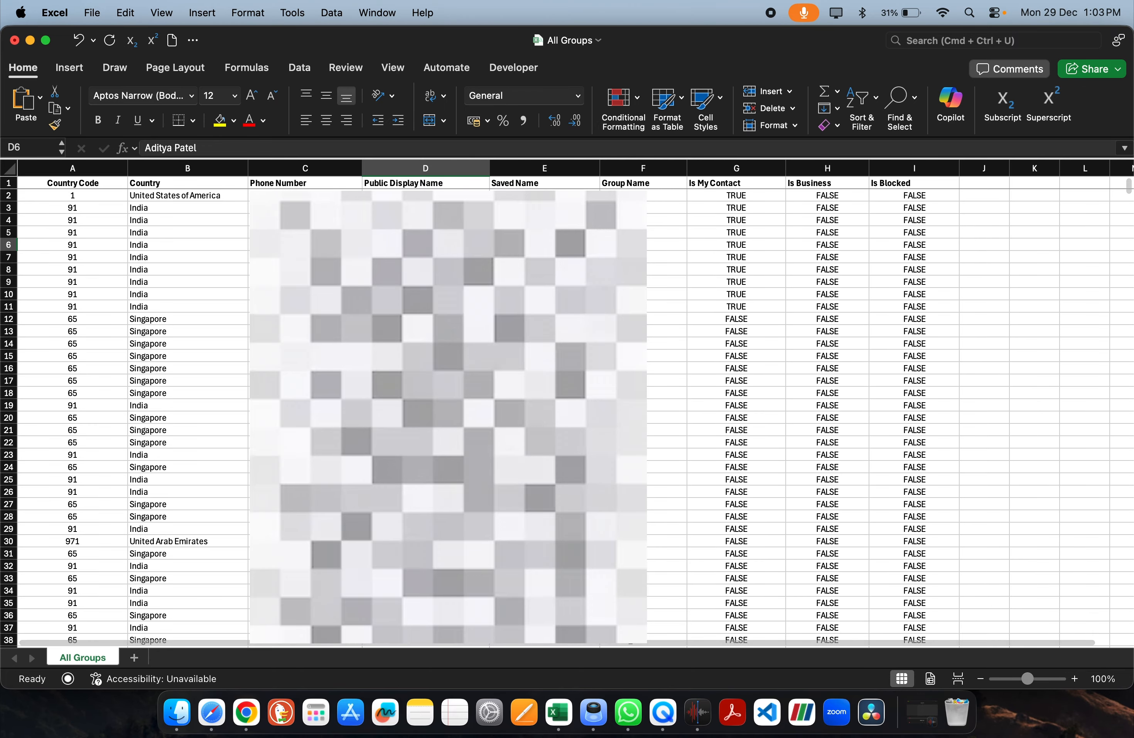
# - Copy the 29 saved names from All Groups E309:E337 into First Name cells A6–A34 of contacts (2)
pyautogui.moveTo(544, 195); pyautogui.dragTo(544, 356)
pyautogui.click(425, 256)
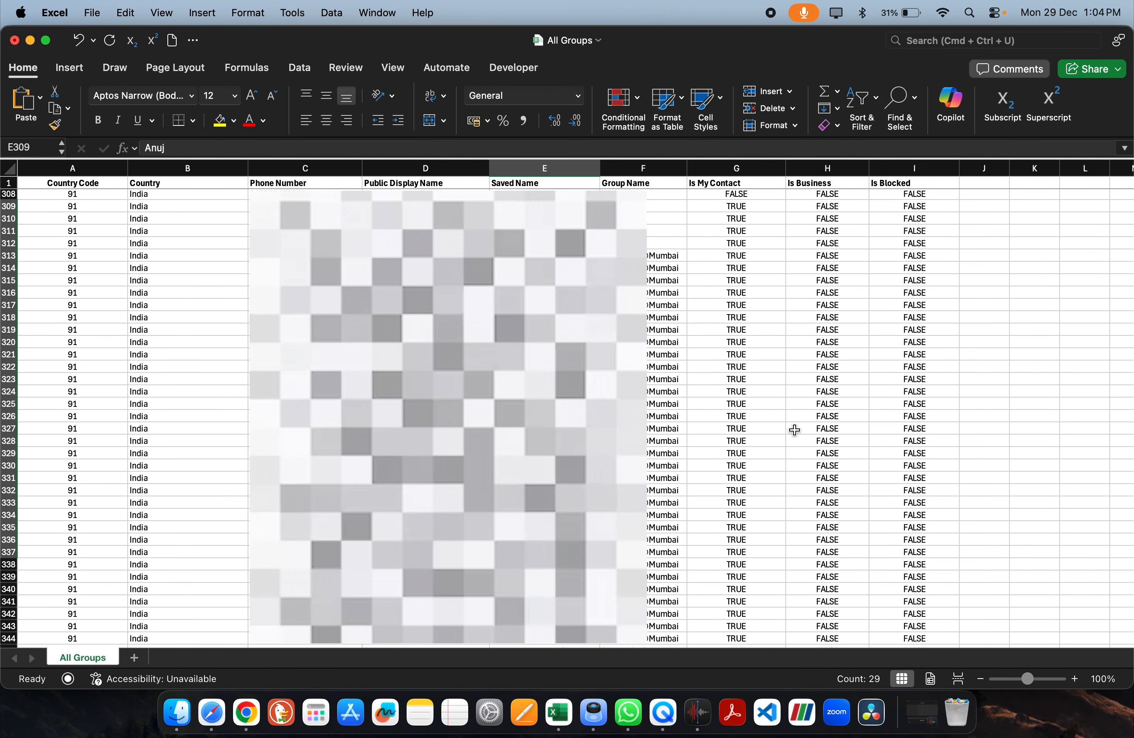
pyautogui.press('super+c')
pyautogui.hotkey('ctrl', 'Left')
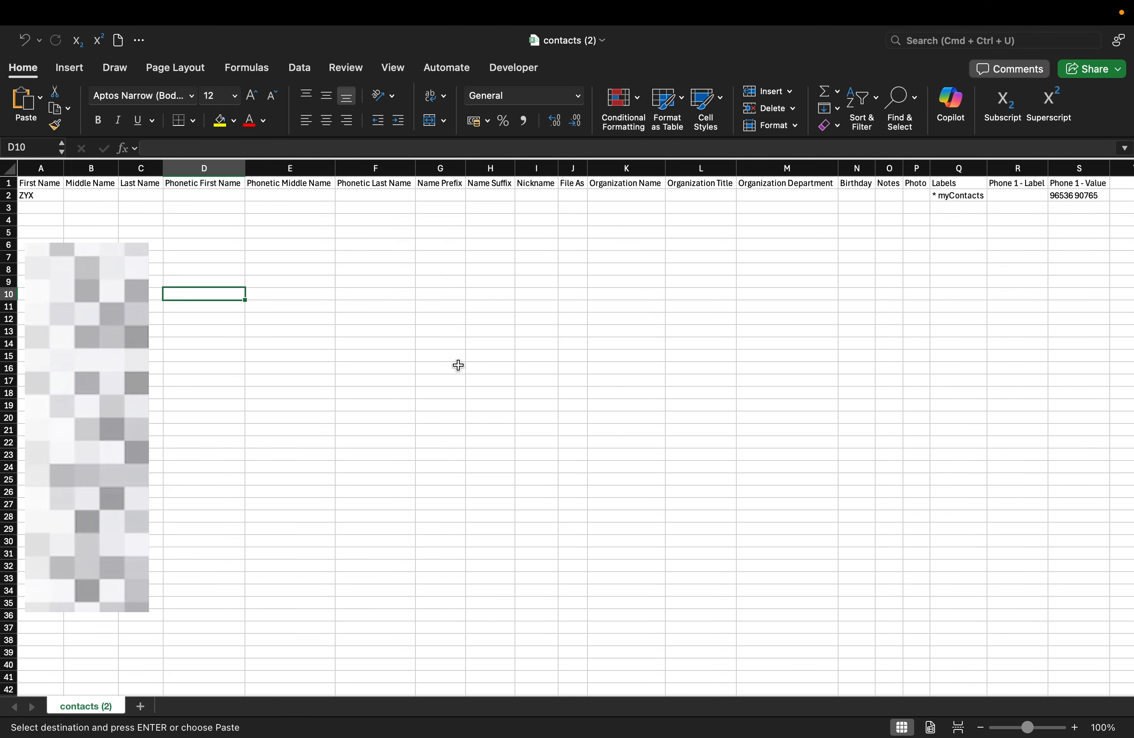
pyautogui.click(49, 242)
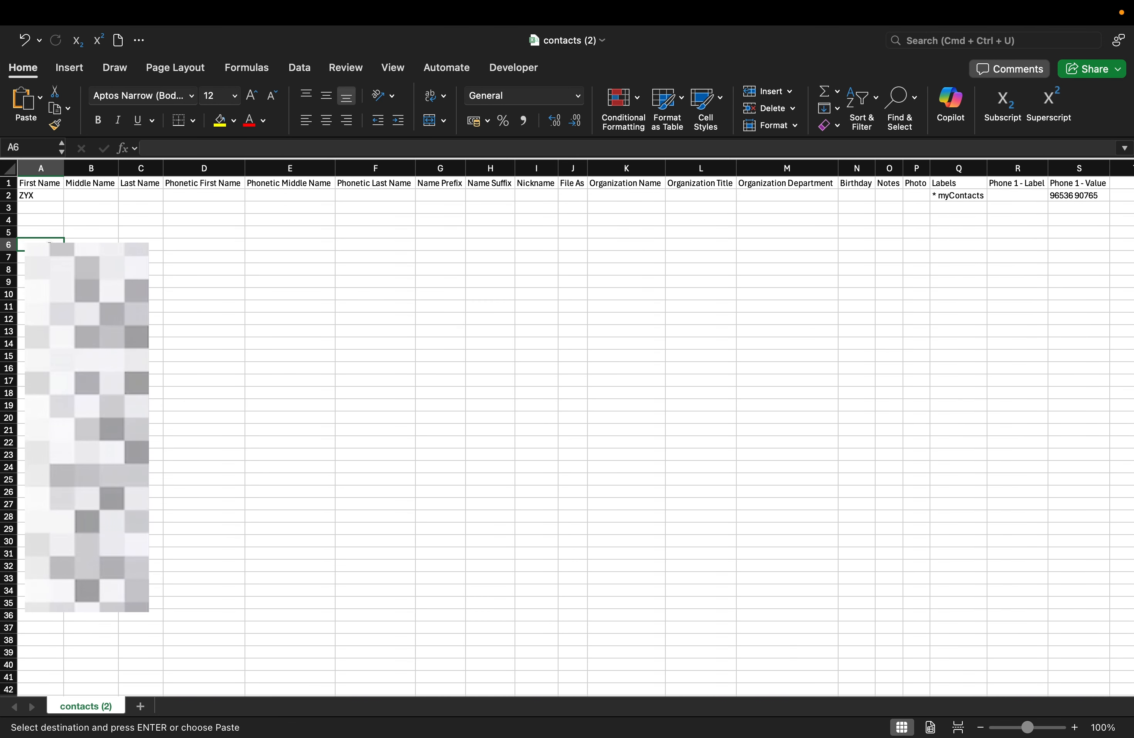
pyautogui.press('super+v')
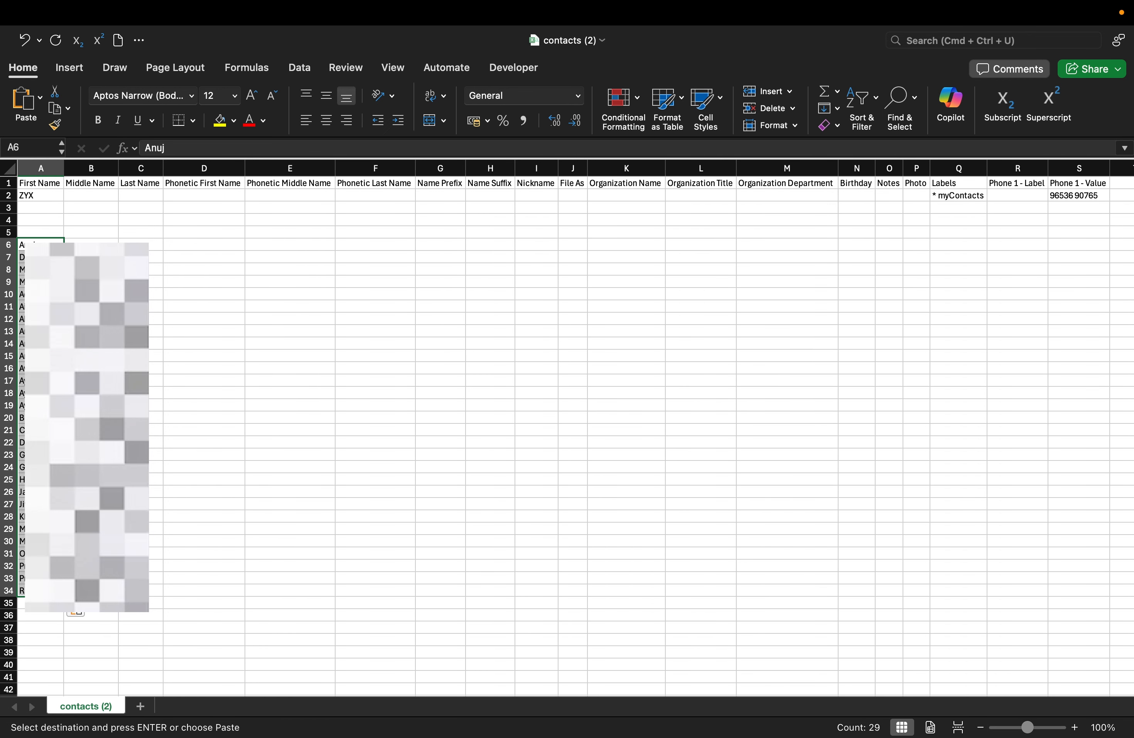
pyautogui.click(227, 278)
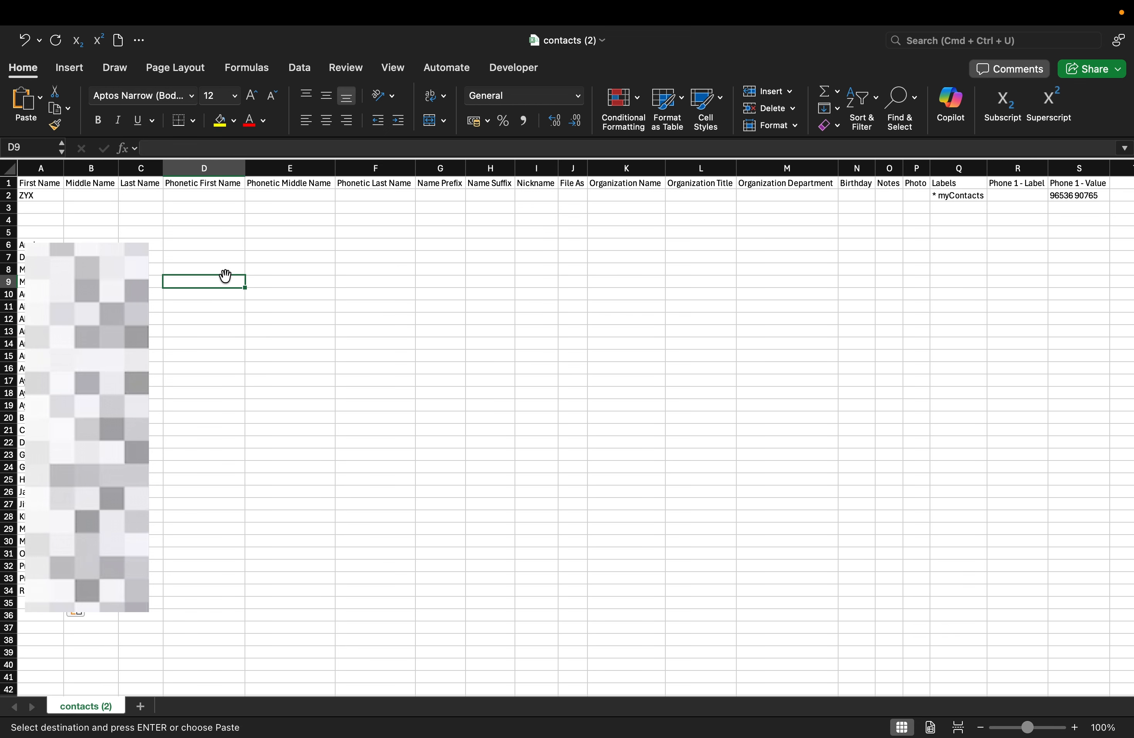
pyautogui.hotkey('ctrl', 'Left')
pyautogui.click(305, 206)
# - Copy the group phone numbers from All Groups C309:C337 into Phone 1 - Value cells S6–S34
pyautogui.moveTo(545, 206); pyautogui.dragTo(544, 552)
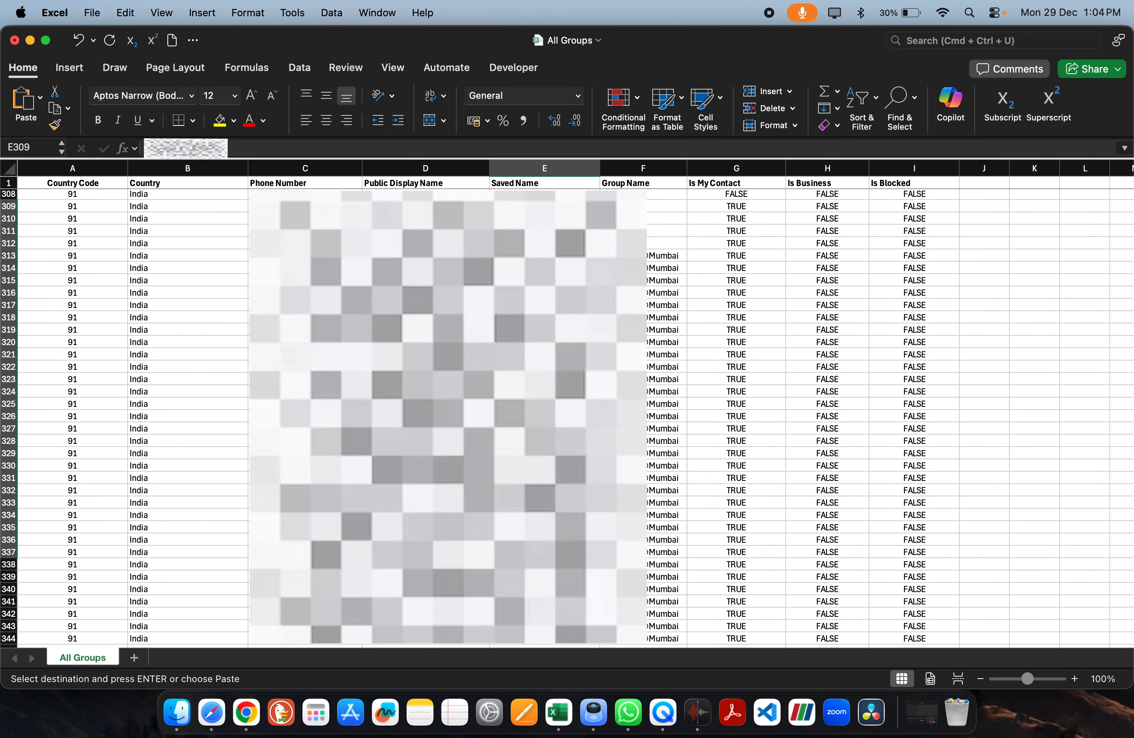
pyautogui.moveTo(305, 206); pyautogui.dragTo(305, 552)
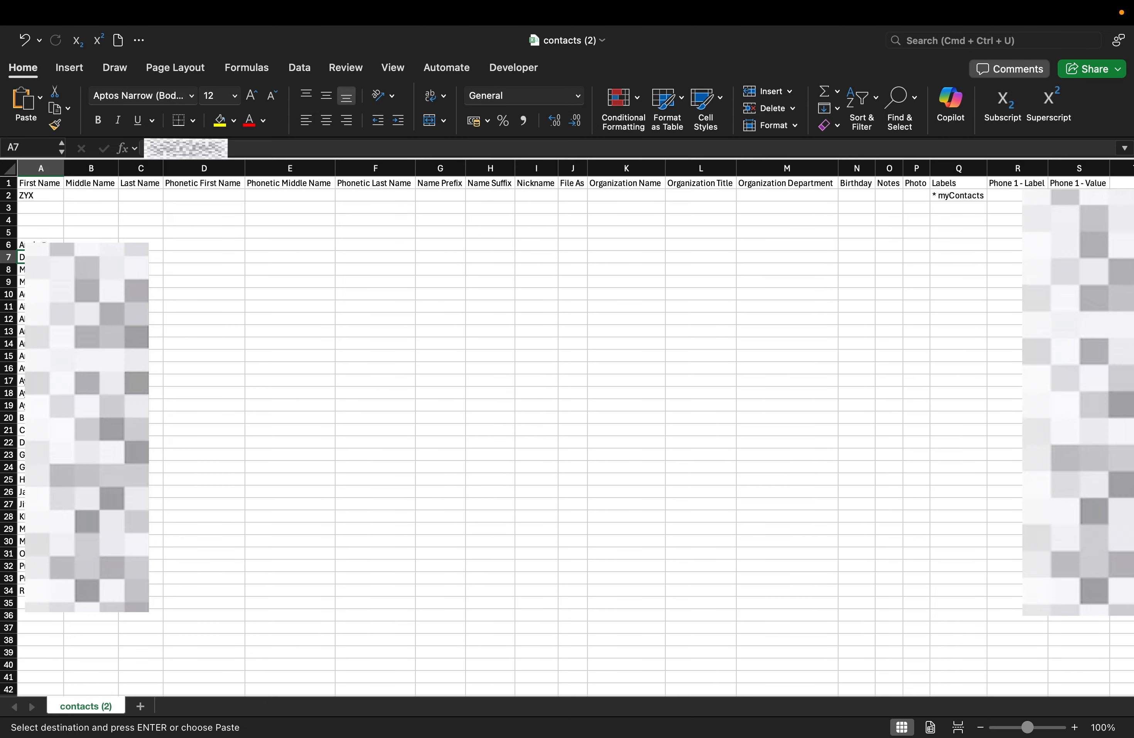
pyautogui.moveTo(40, 244); pyautogui.dragTo(1073, 245)
pyautogui.click(1078, 244)
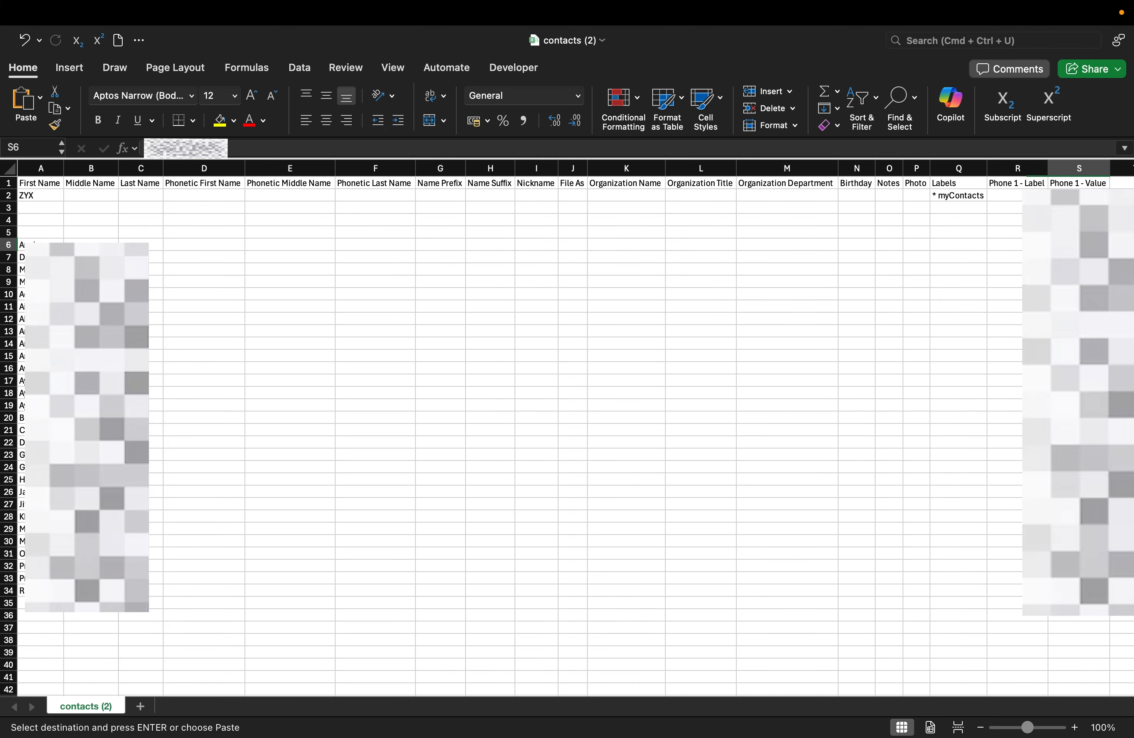
pyautogui.press('super+v')
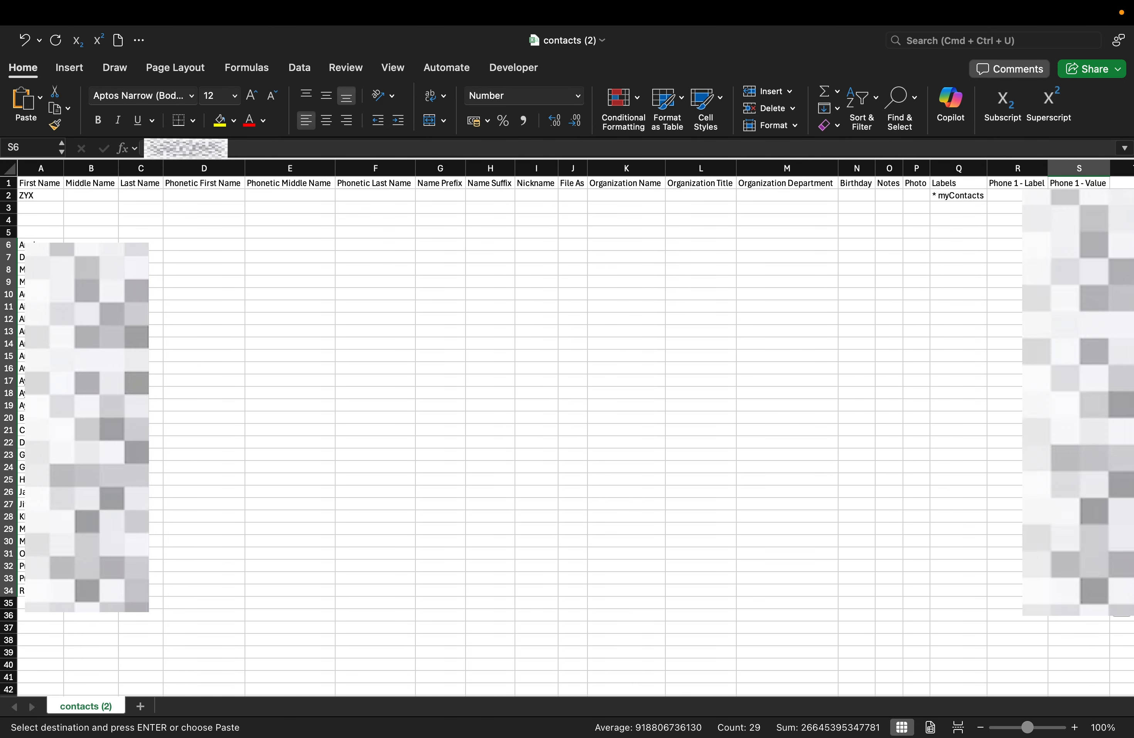
# - Copy the * myContacts label from Q2 into Labels cells Q6–Q34, then select rows 2–4
pyautogui.hscroll(1, 993, 443)
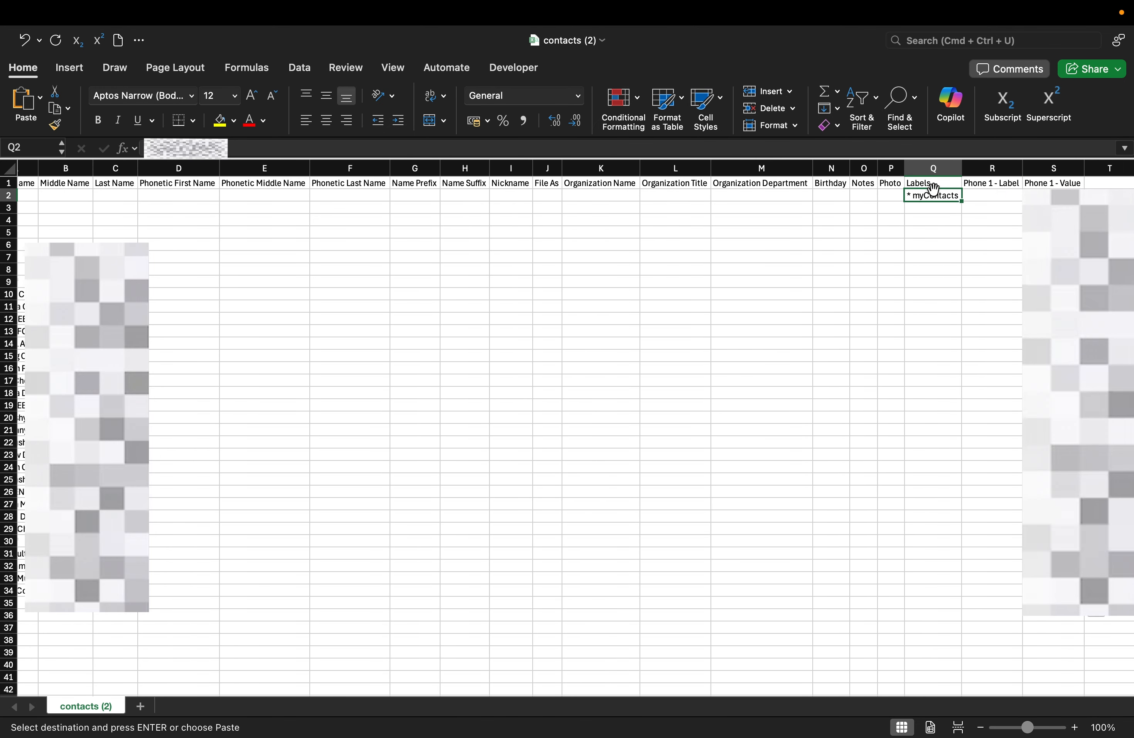
pyautogui.click(932, 194)
pyautogui.press('super+c')
pyautogui.moveTo(932, 246); pyautogui.dragTo(922, 589)
pyautogui.press('super+v')
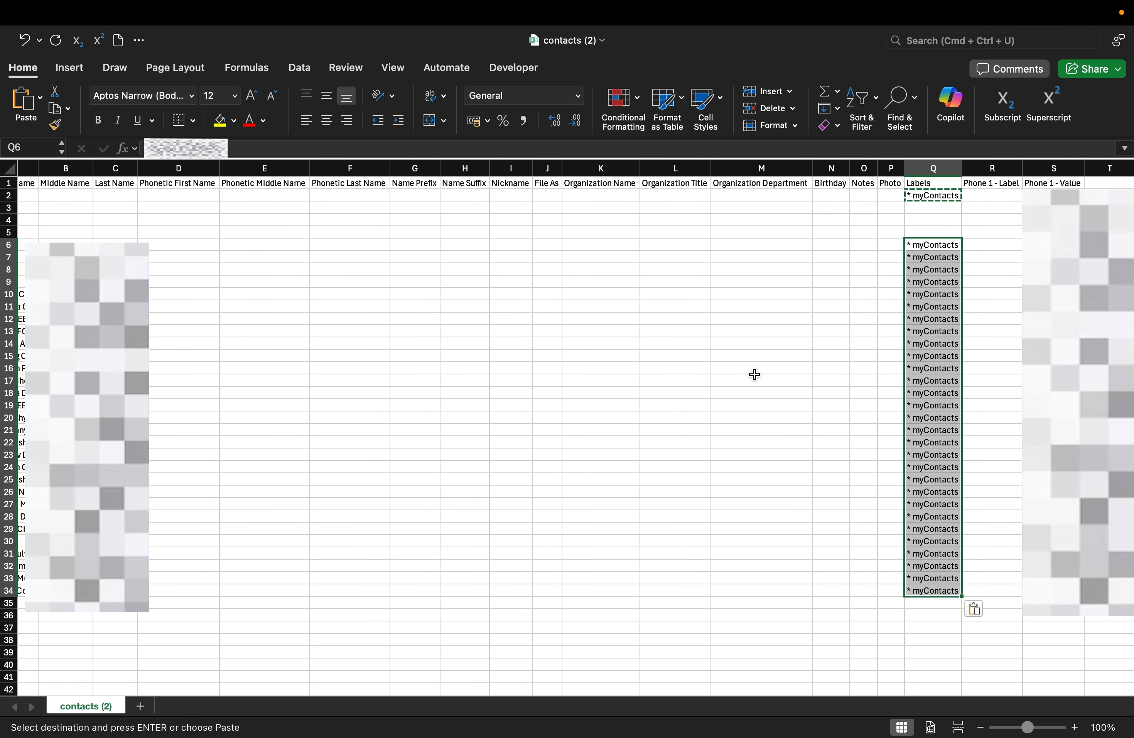
pyautogui.click(753, 377)
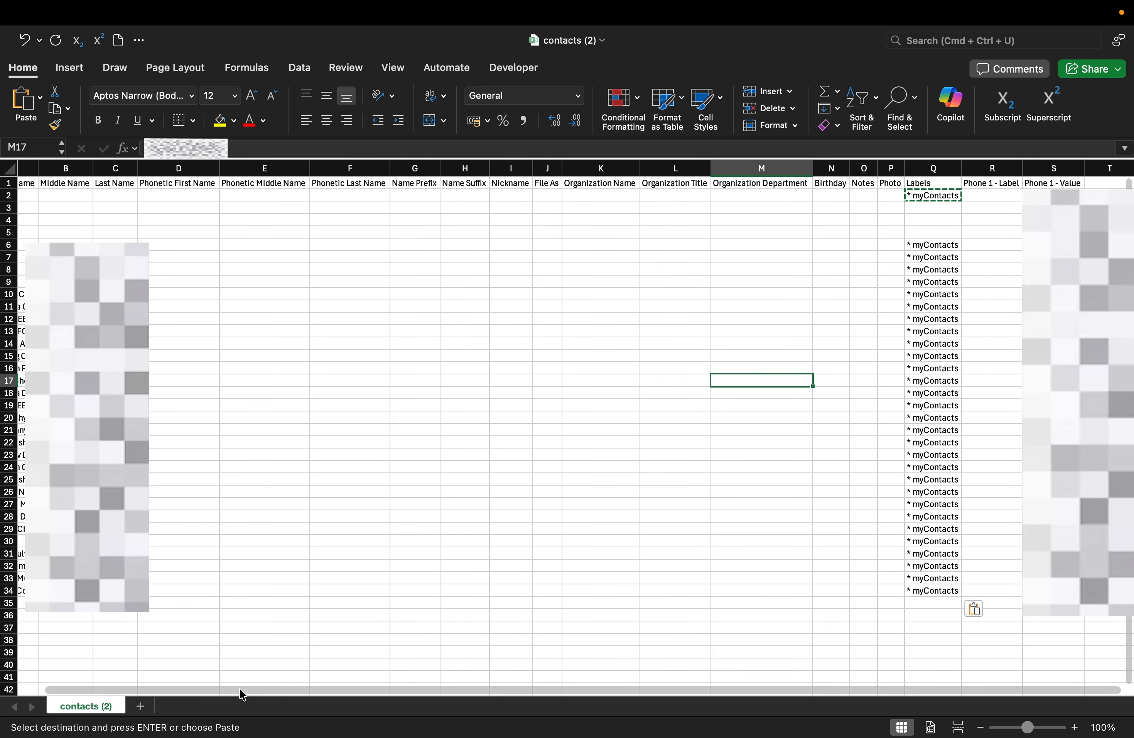
pyautogui.hscroll(-1, 240, 680)
pyautogui.moveTo(8, 196); pyautogui.dragTo(10, 221)
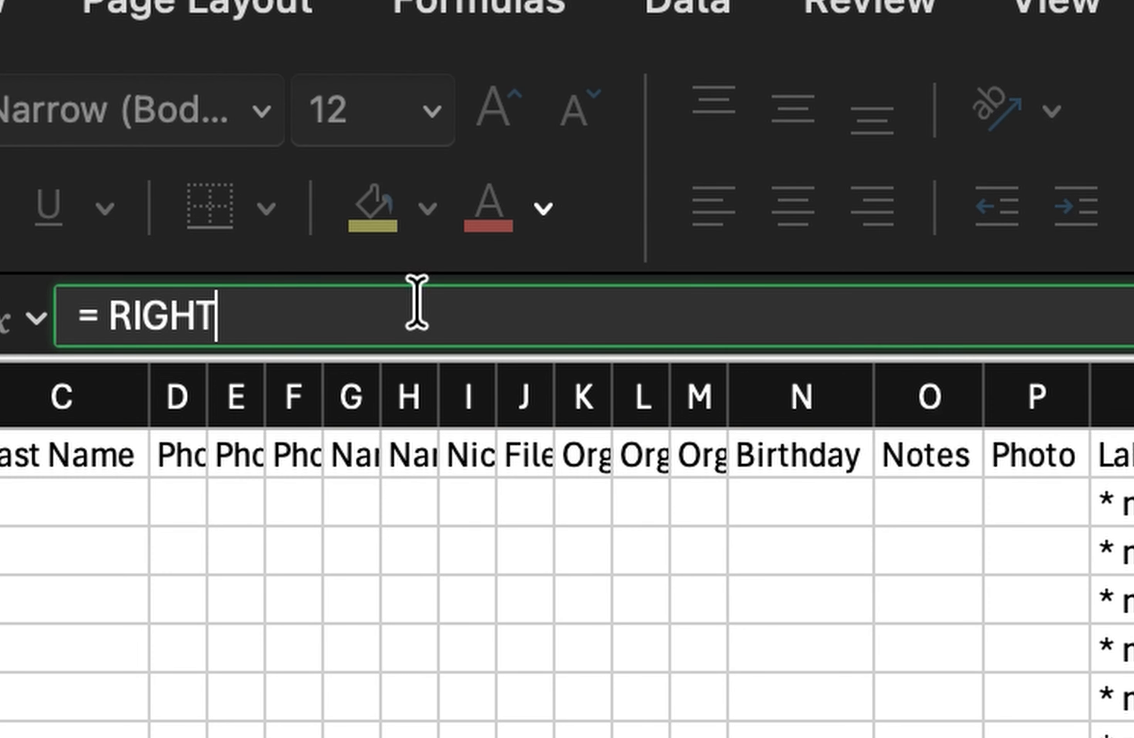
# - Enter =RIGHT(S2, LEN(S2) - 2) in U2 to drop the number's first two characters
pyautogui.write('(')
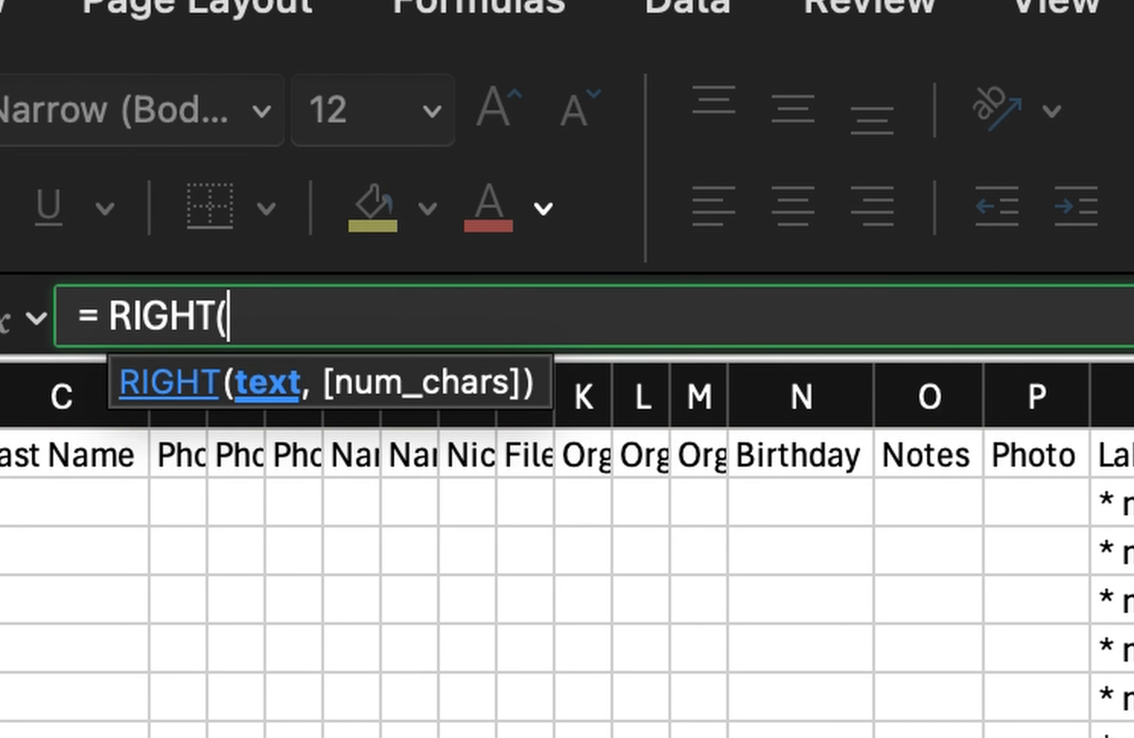
pyautogui.write('S2')
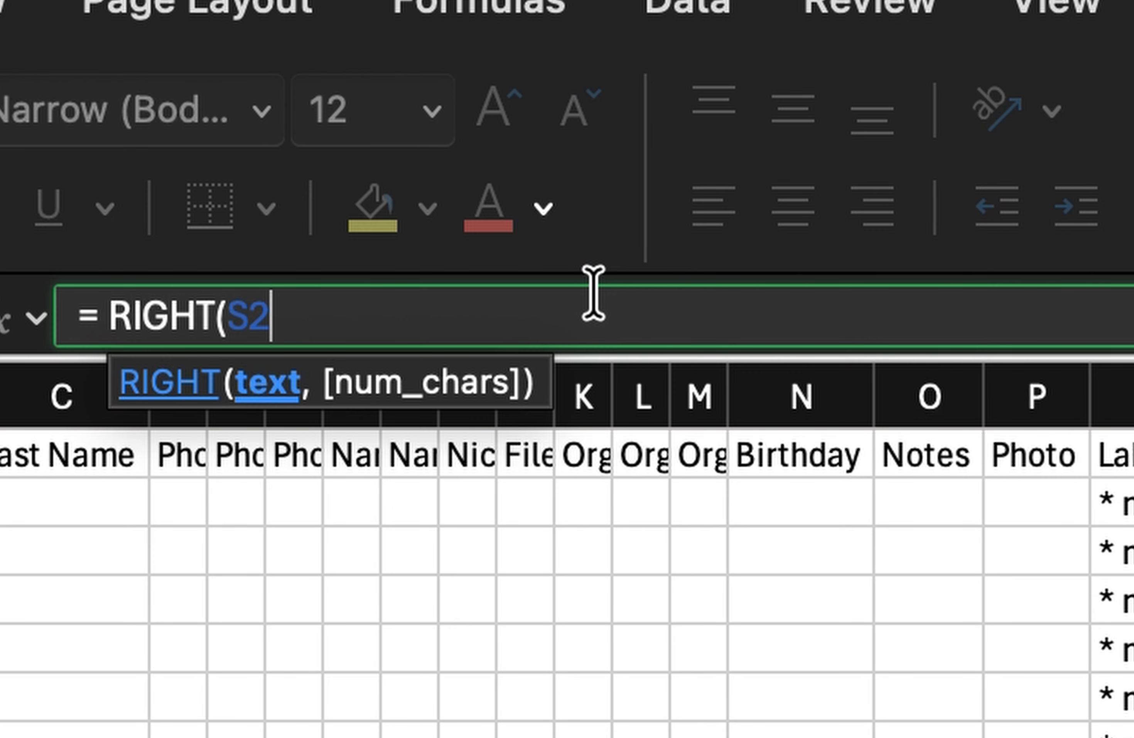
pyautogui.write(', Len')
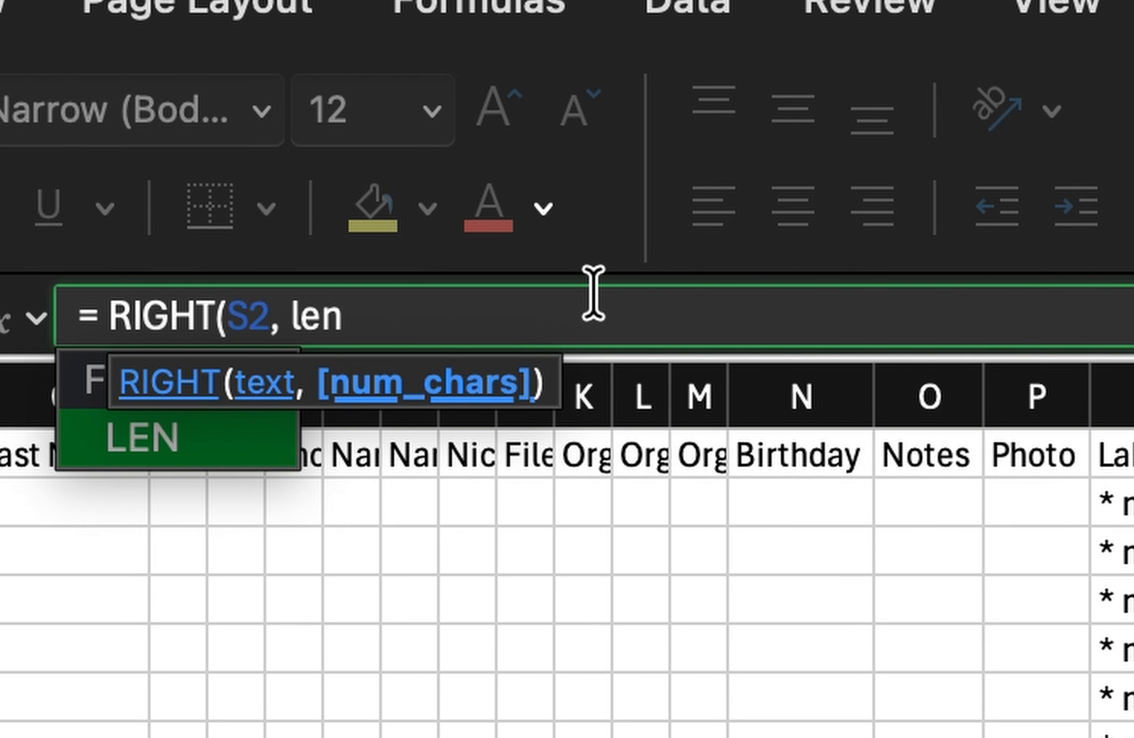
pyautogui.press('Escape')
pyautogui.press('Up')
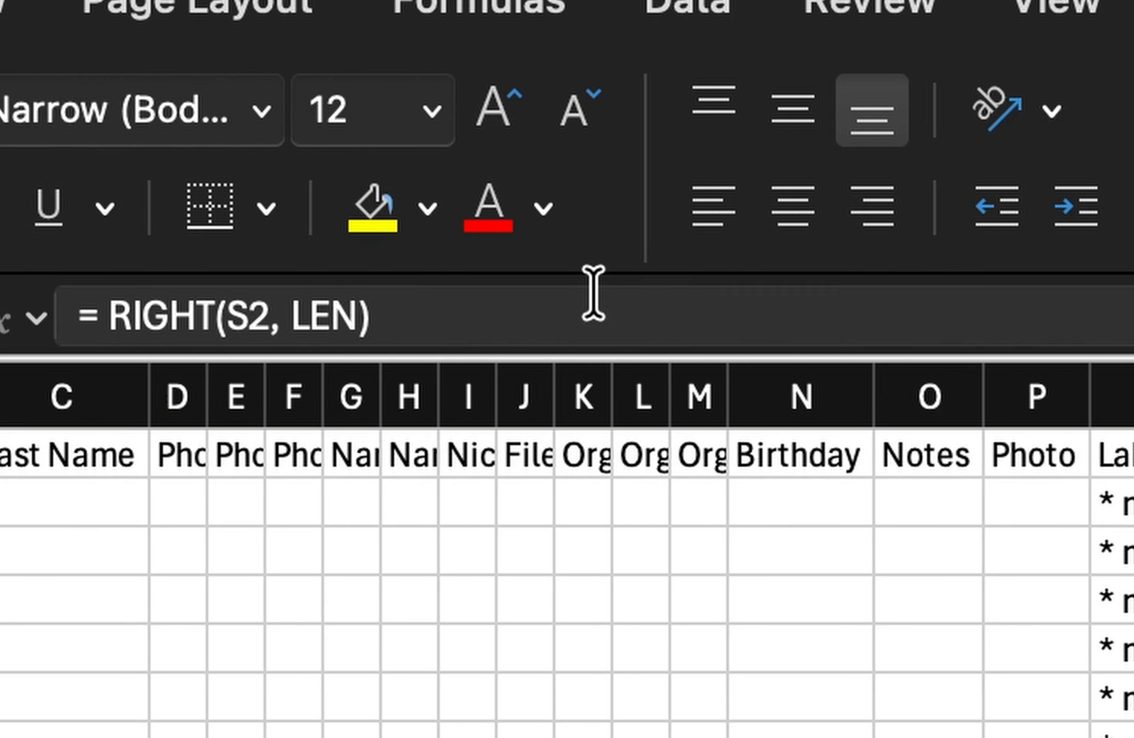
pyautogui.click(593, 293)
pyautogui.press('BackSpace')
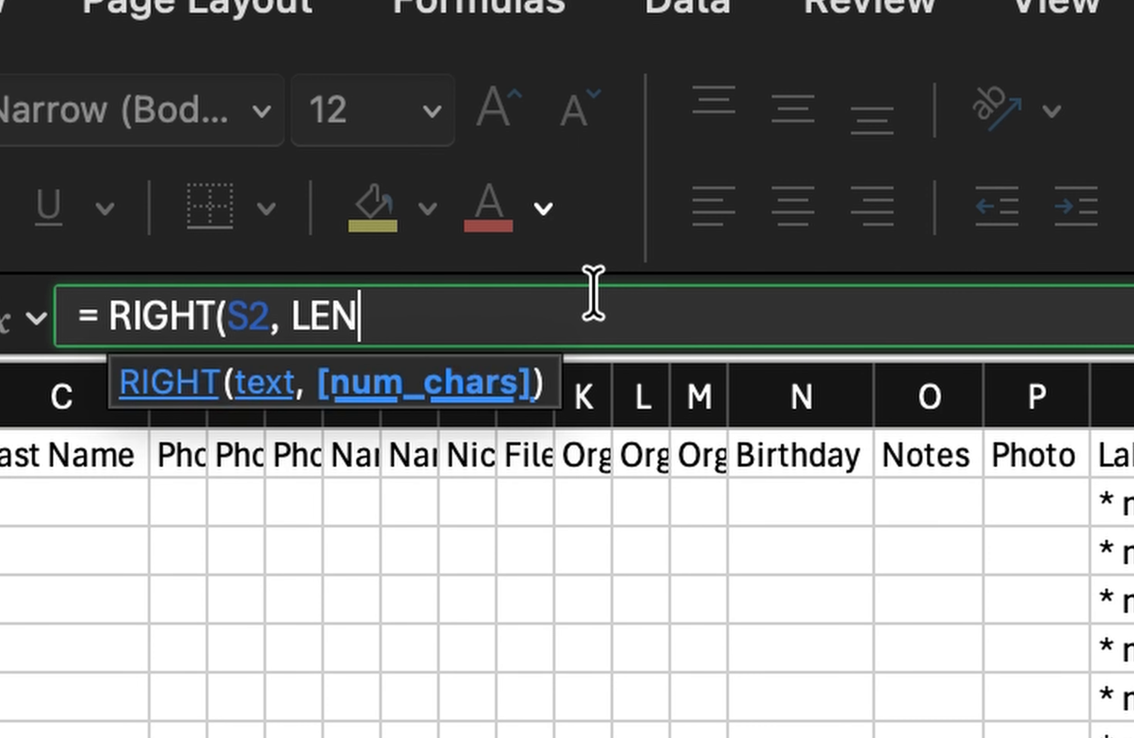
pyautogui.write('(S')
pyautogui.write('2')
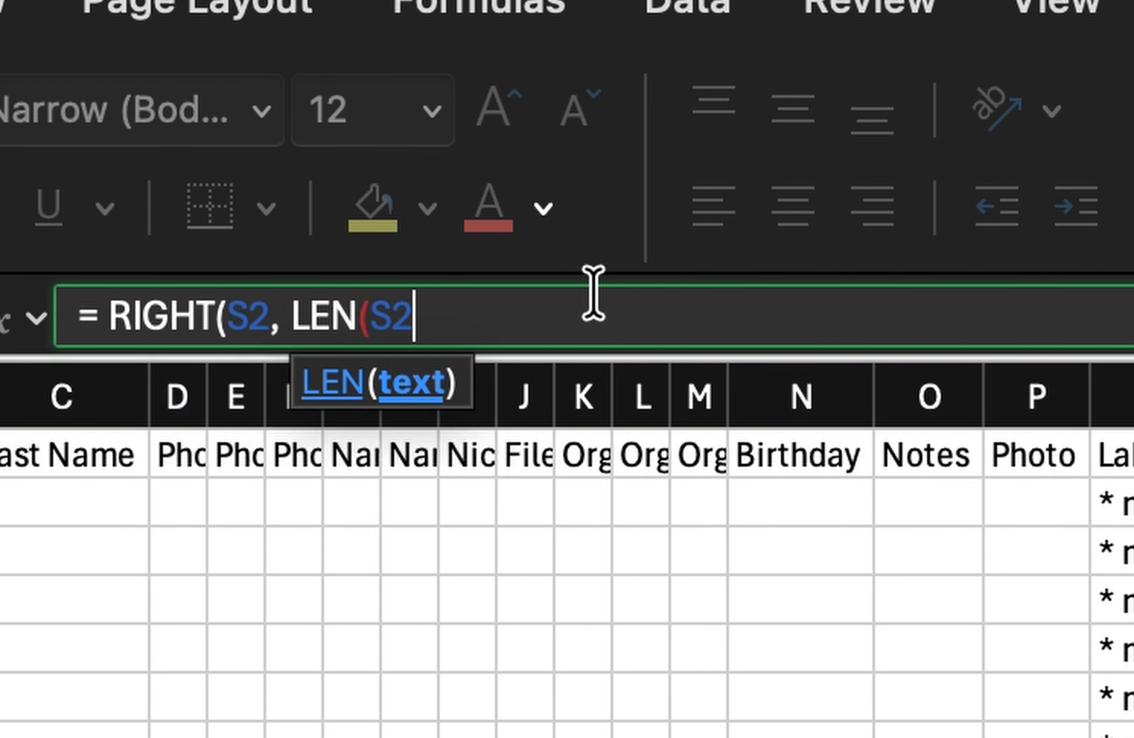
pyautogui.write(') - 2')
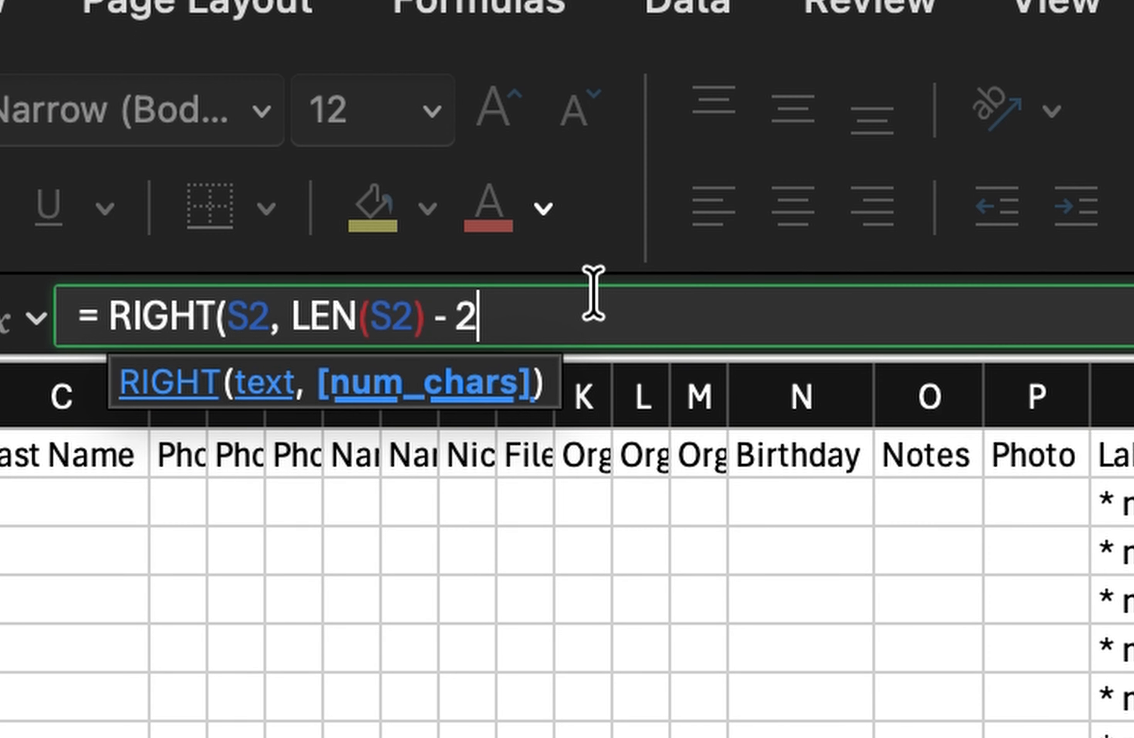
pyautogui.press('Return')
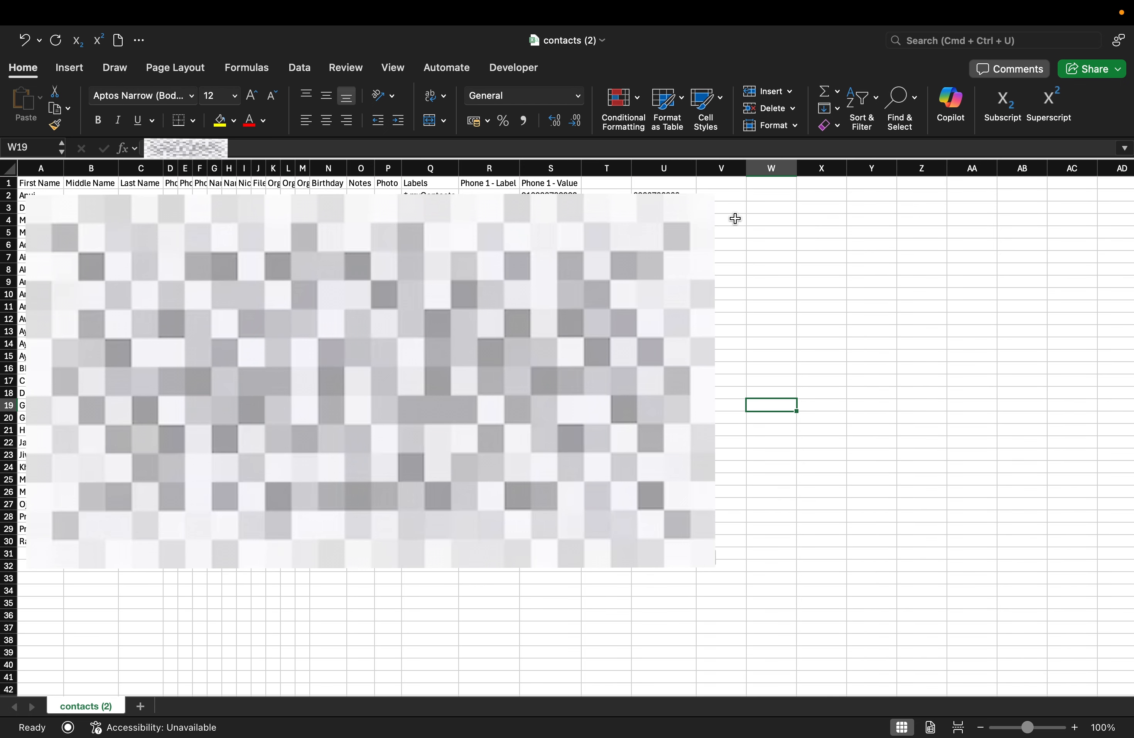
# - Paste the trimmed numbers from column U over the Phone 1 - Value entries in column S as values only
pyautogui.moveTo(664, 192); pyautogui.dragTo(663, 541)
pyautogui.press('super+c')
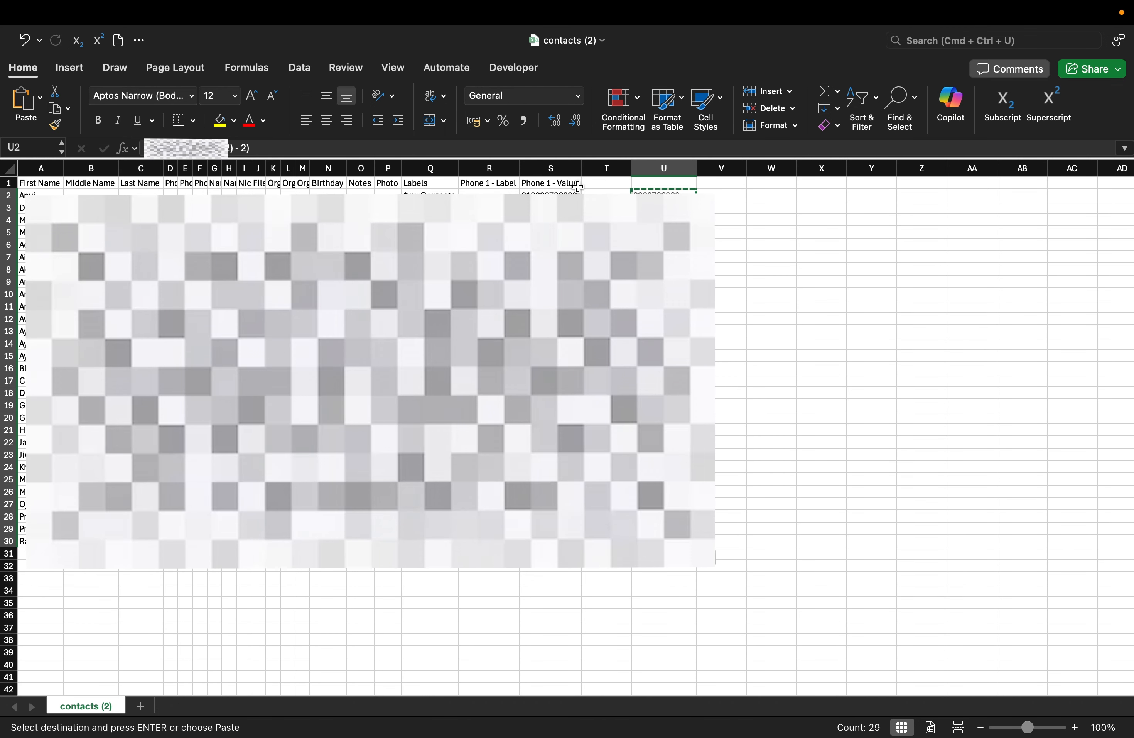
pyautogui.click(564, 192)
pyautogui.press('super+z')
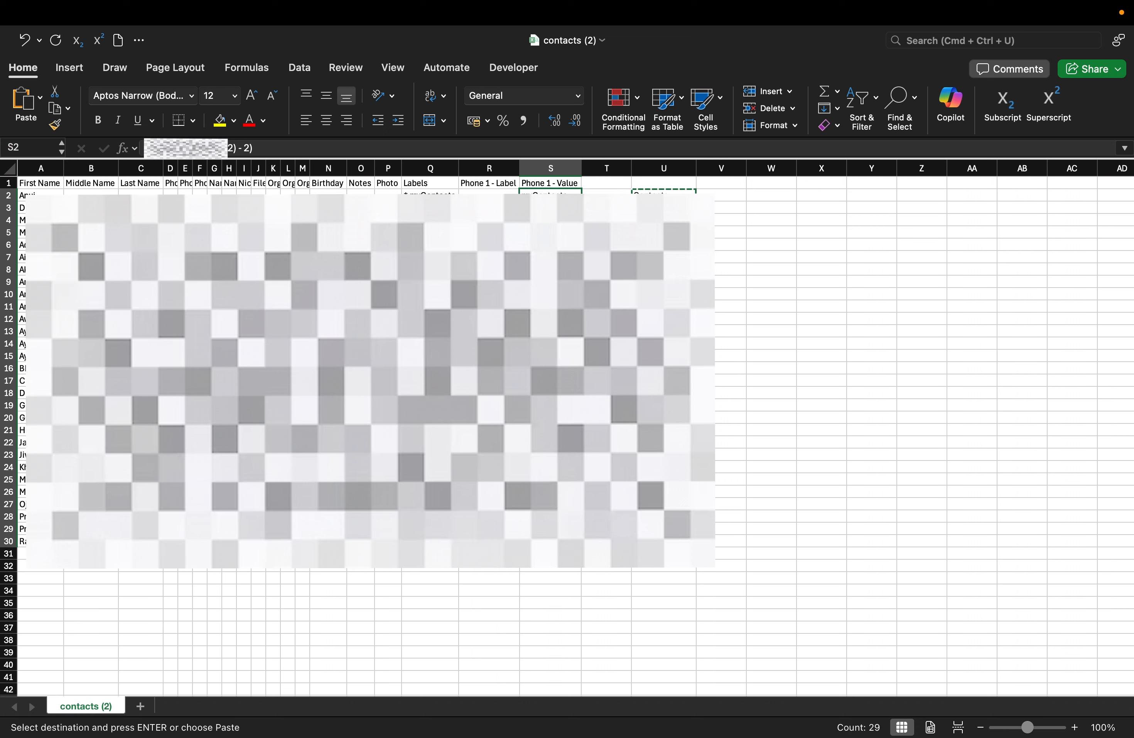
pyautogui.click(599, 570)
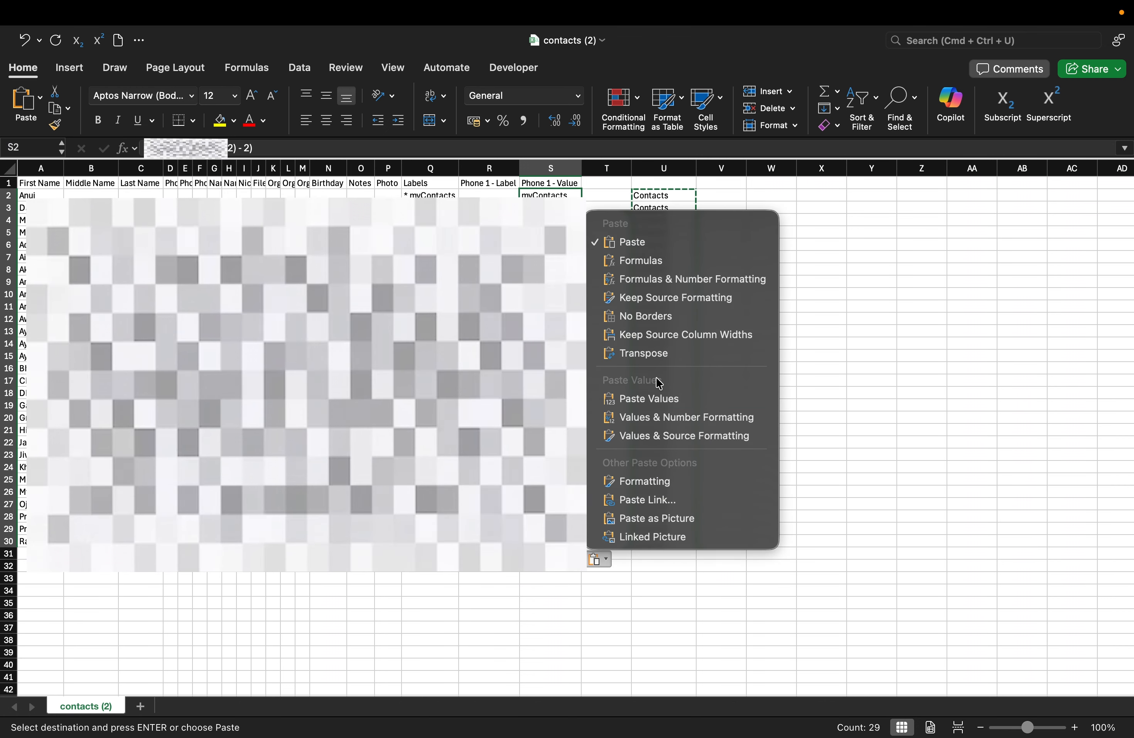
pyautogui.click(652, 399)
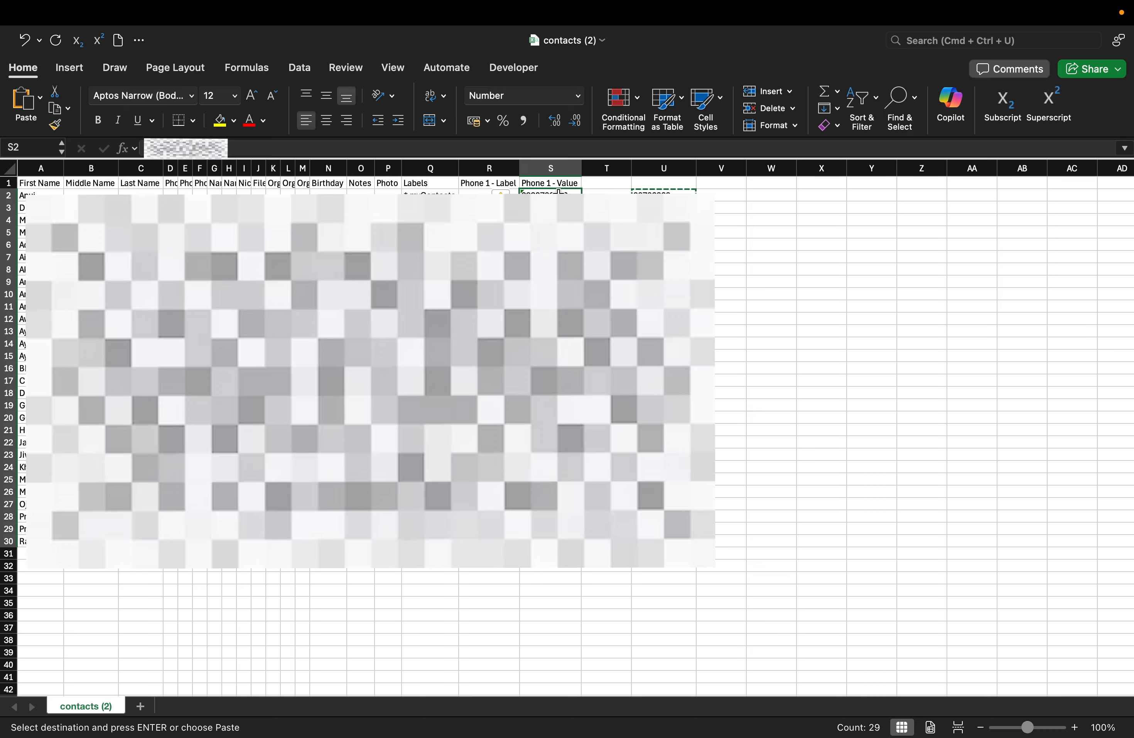
pyautogui.click(773, 255)
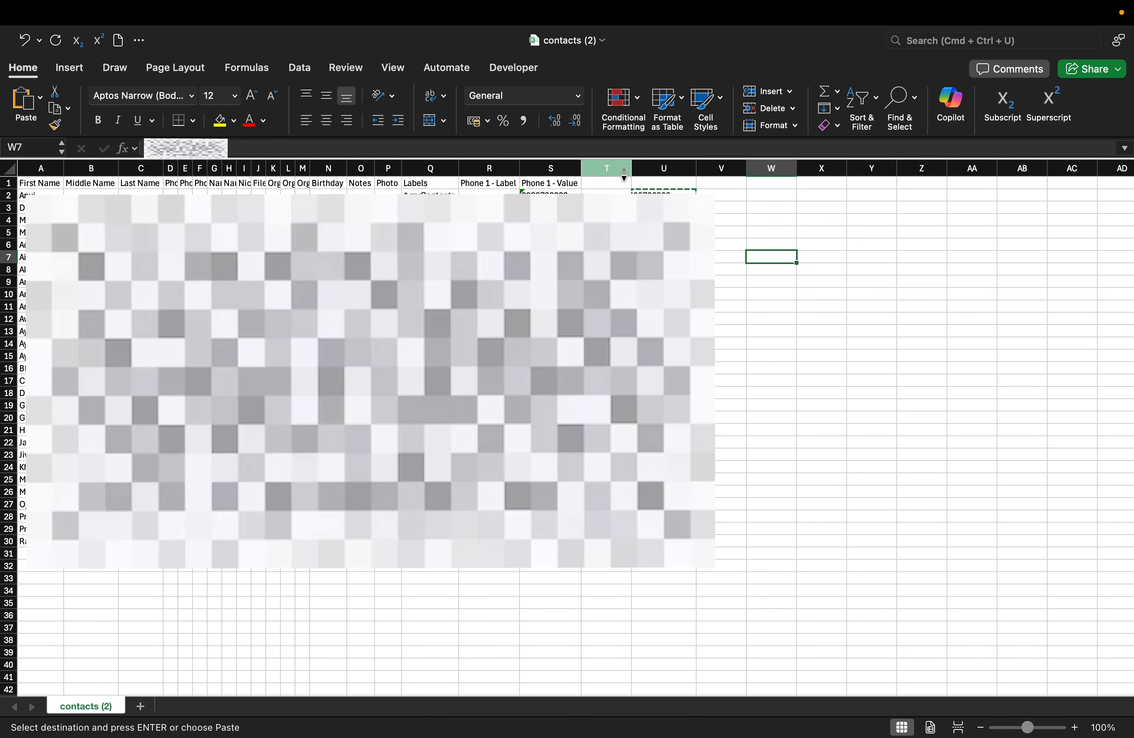
# - Delete helper column U, convert column S entries to numbers, and save the CSV
pyautogui.rightClick(648, 168)
pyautogui.click(737, 280)
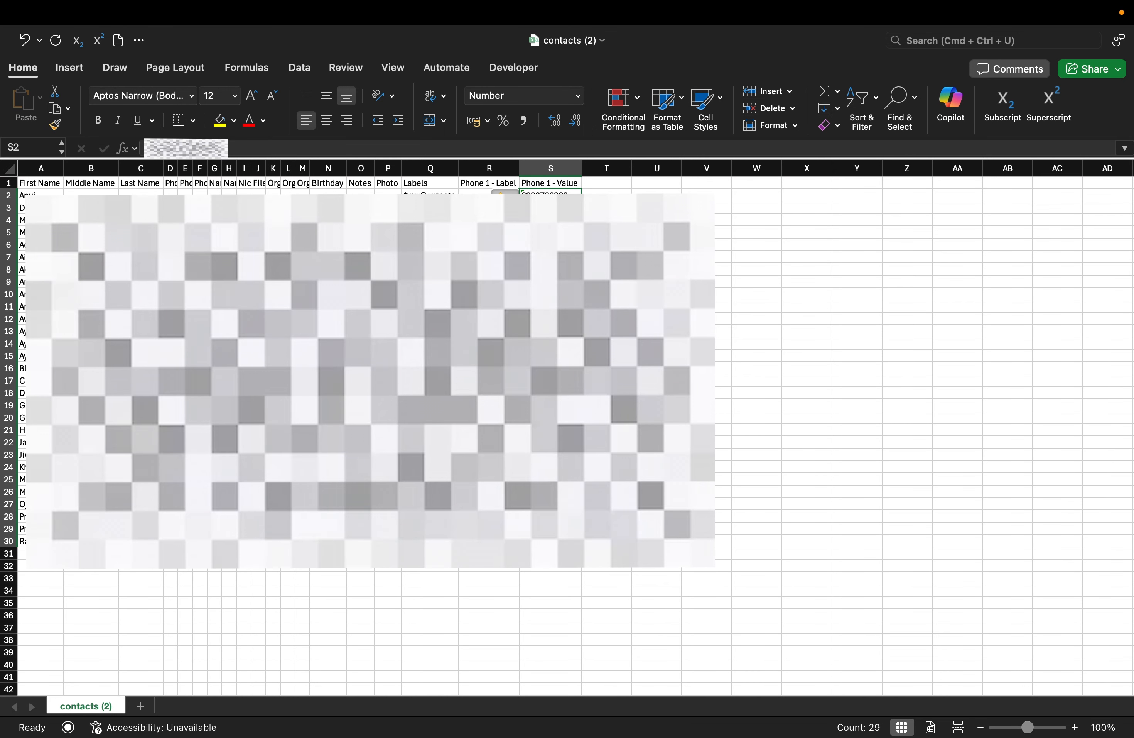
pyautogui.click(532, 230)
pyautogui.click(656, 294)
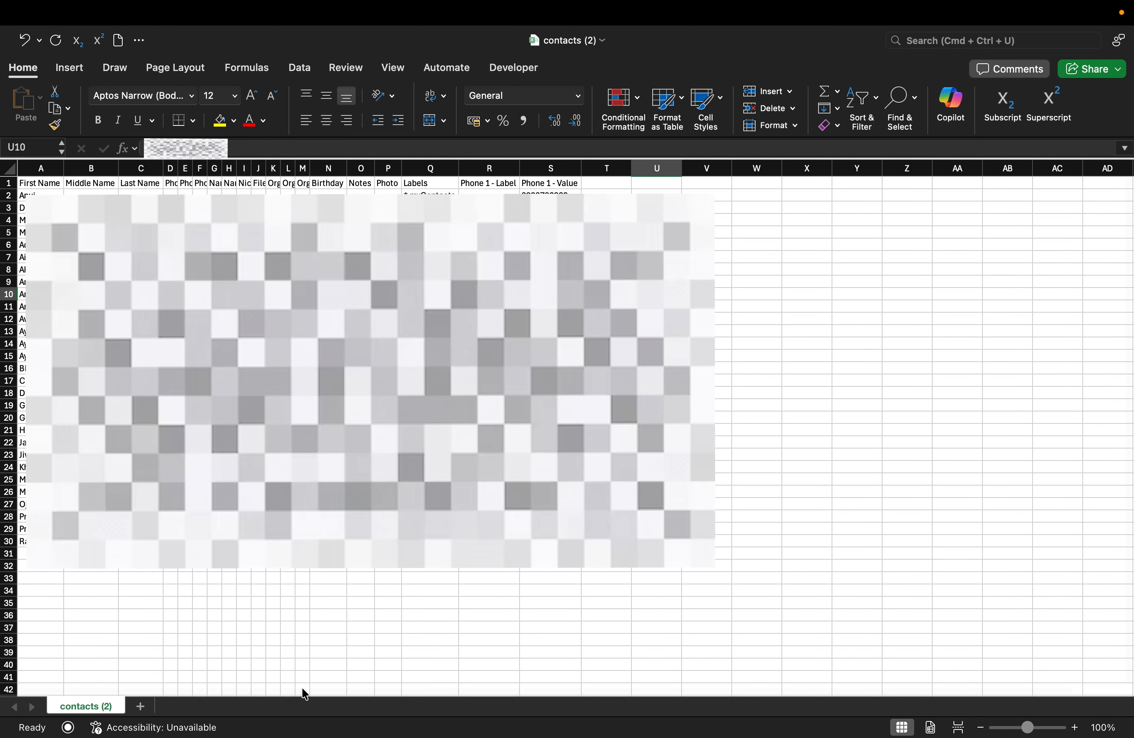
pyautogui.press('super+s')
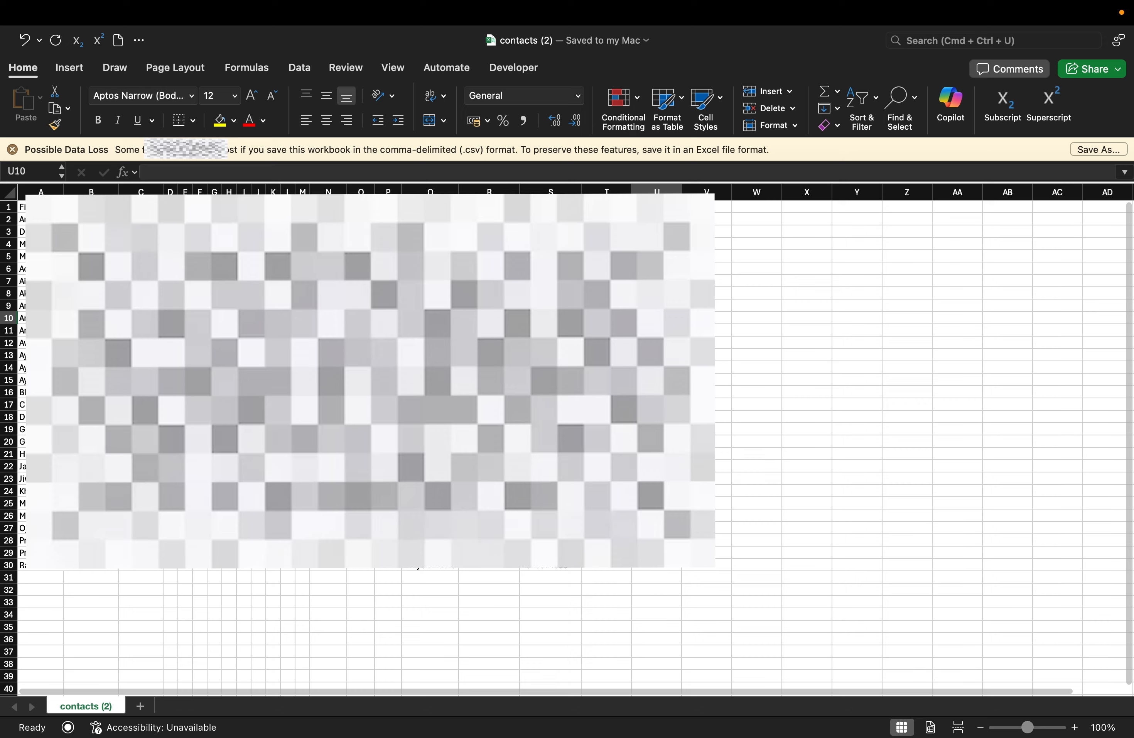
# - Rename contacts (2).csv on the desktop to contacts new.csv
pyautogui.moveTo(1088, 403); pyautogui.dragTo(661, 143)
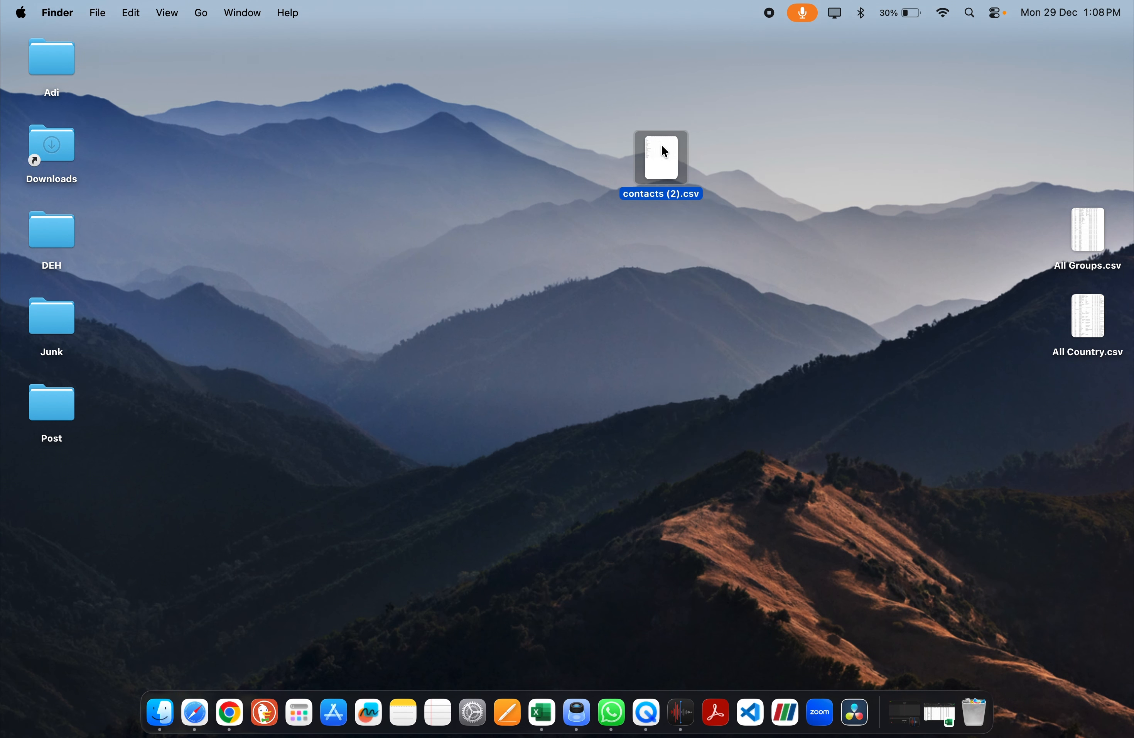
pyautogui.rightClick(662, 144)
pyautogui.click(692, 246)
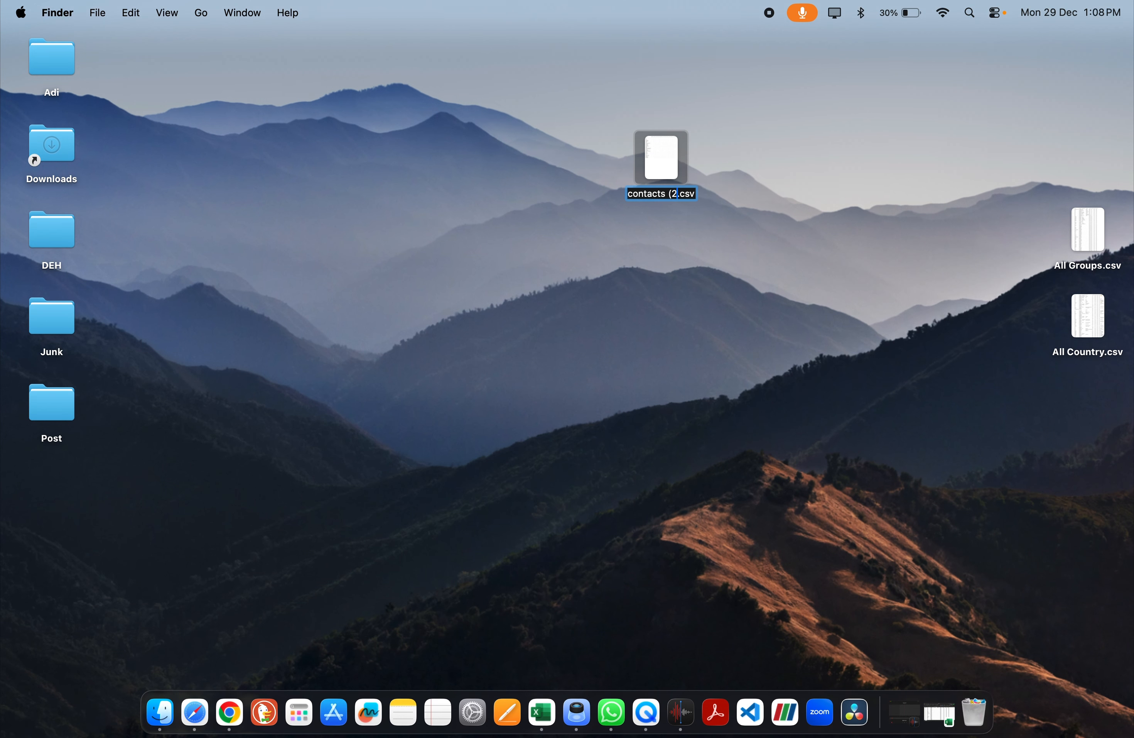
pyautogui.press('Right')
pyautogui.press('BackSpace')
pyautogui.press('BackSpace')
pyautogui.press('BackSpace')
pyautogui.write('new')
pyautogui.press('Return')
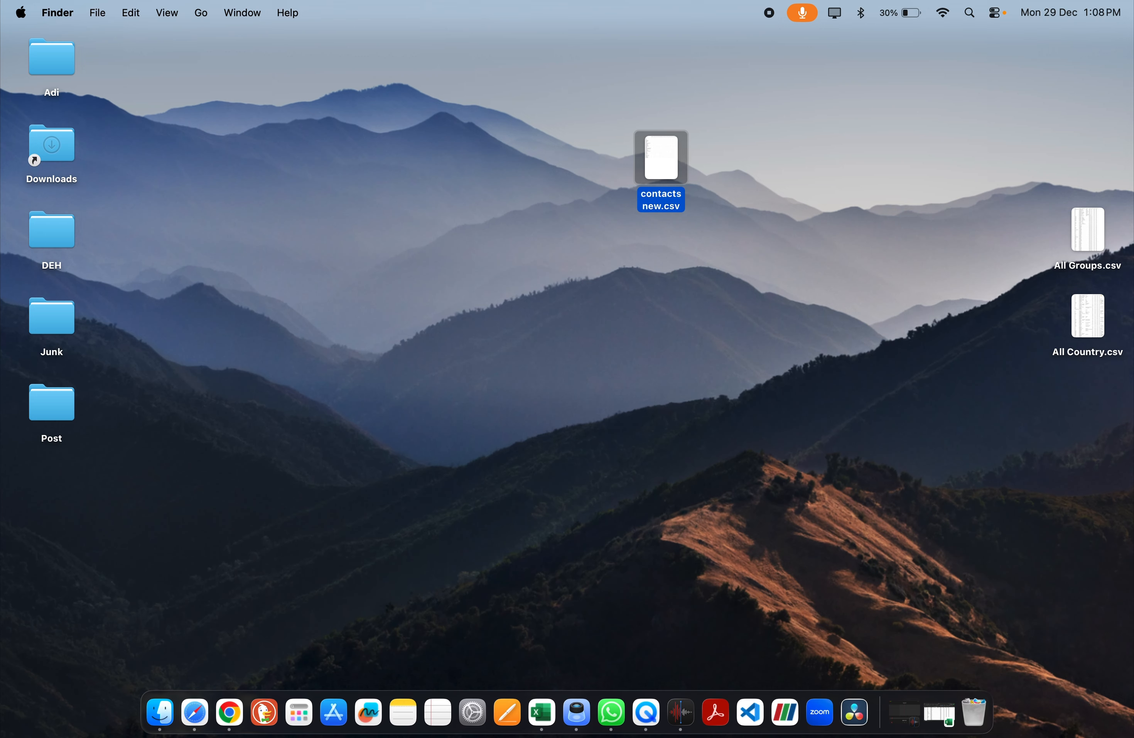
# - Switch back to Google Contacts in the browser
pyautogui.click(688, 238)
pyautogui.click(676, 187)
pyautogui.click(639, 342)
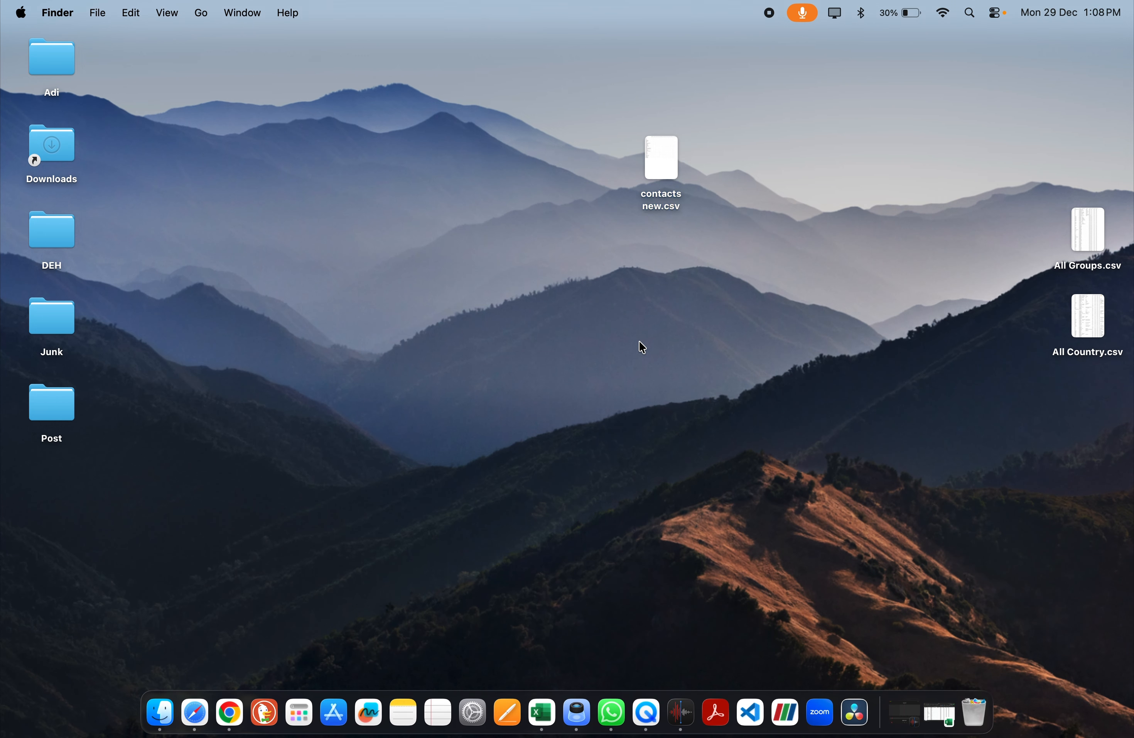
pyautogui.hotkey('ctrl', 'Right')
# - Move the single existing contact to the trash
pyautogui.click(1094, 294)
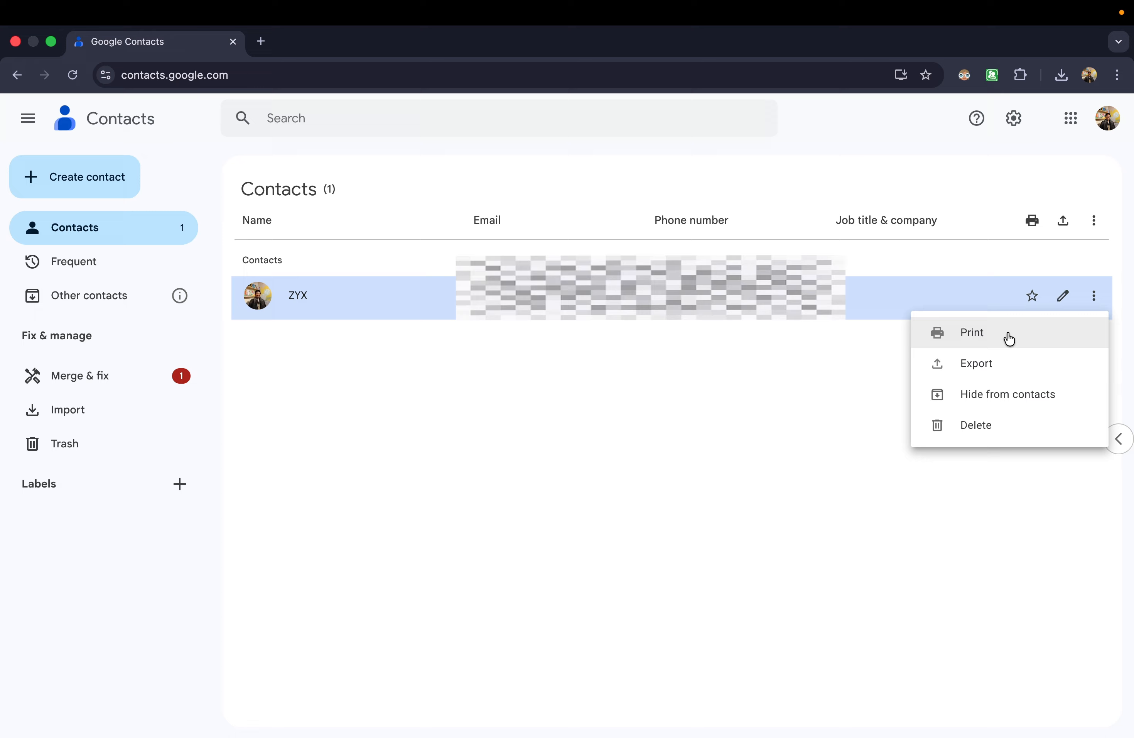
pyautogui.click(972, 426)
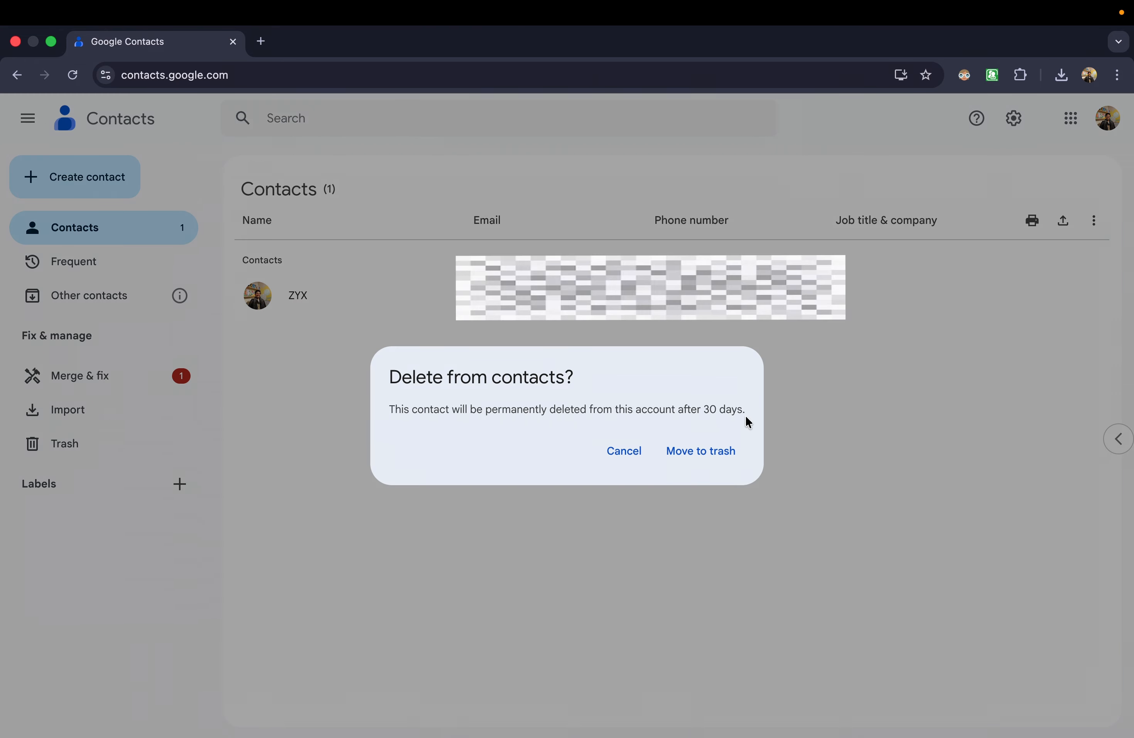
pyautogui.click(715, 450)
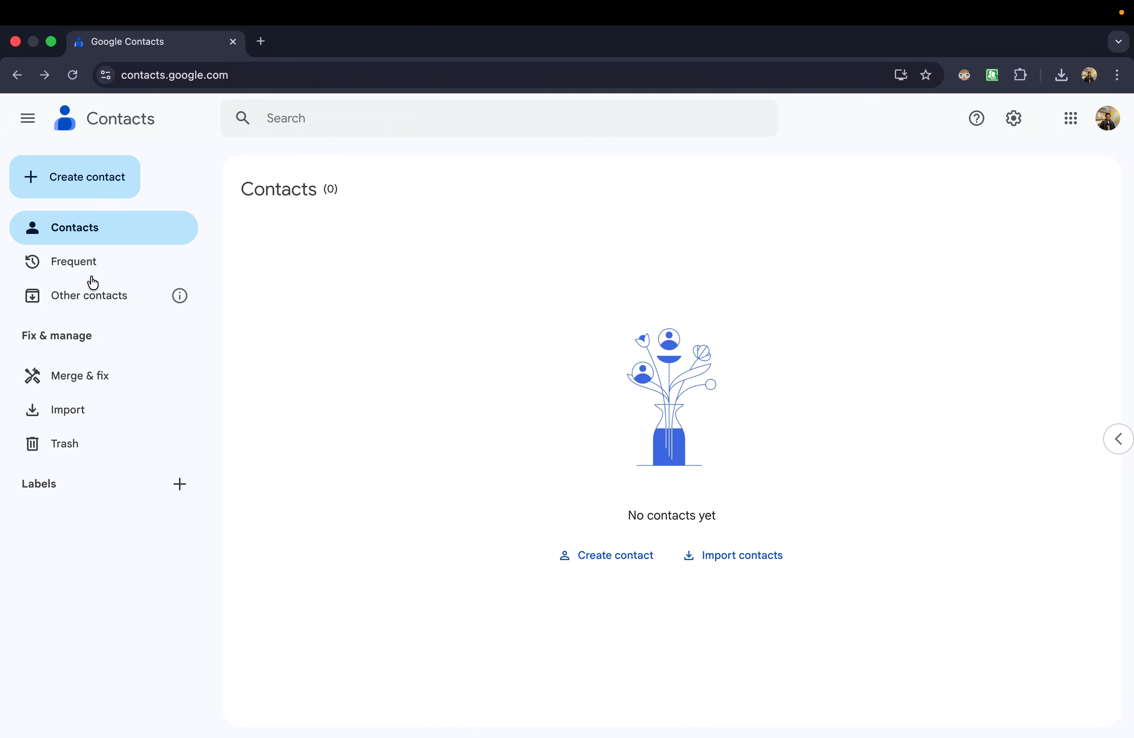
# - Import contacts new.csv from the Desktop into Google Contacts
pyautogui.click(53, 410)
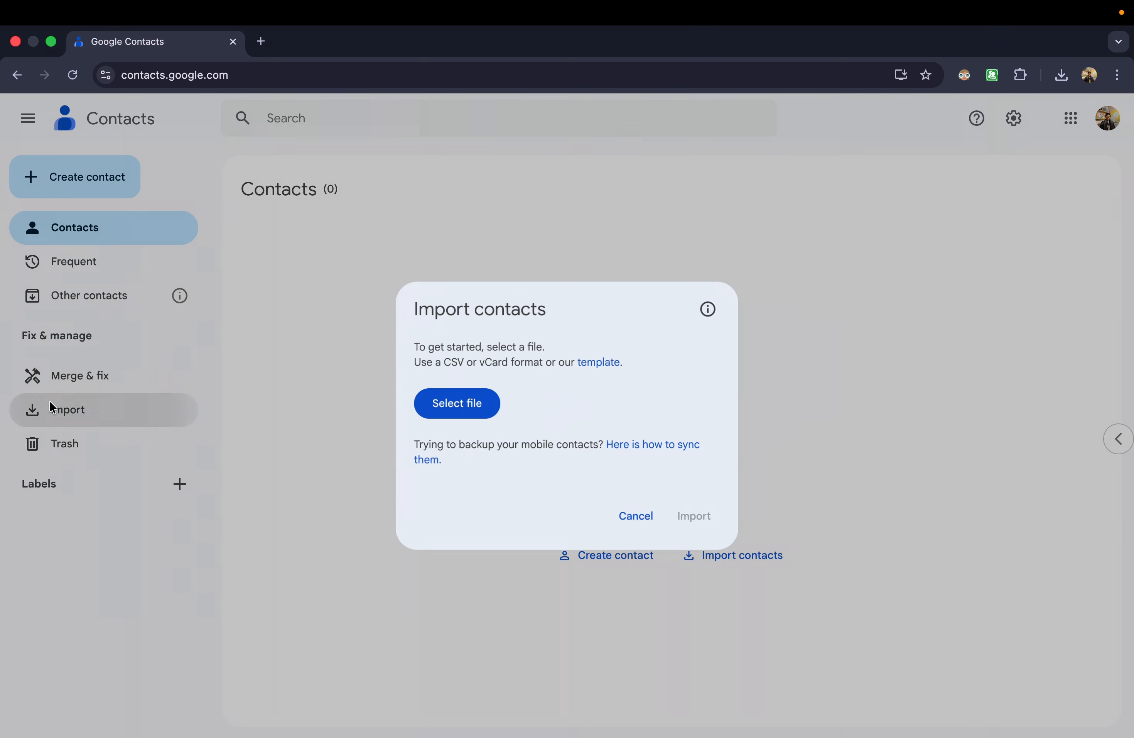
pyautogui.click(455, 407)
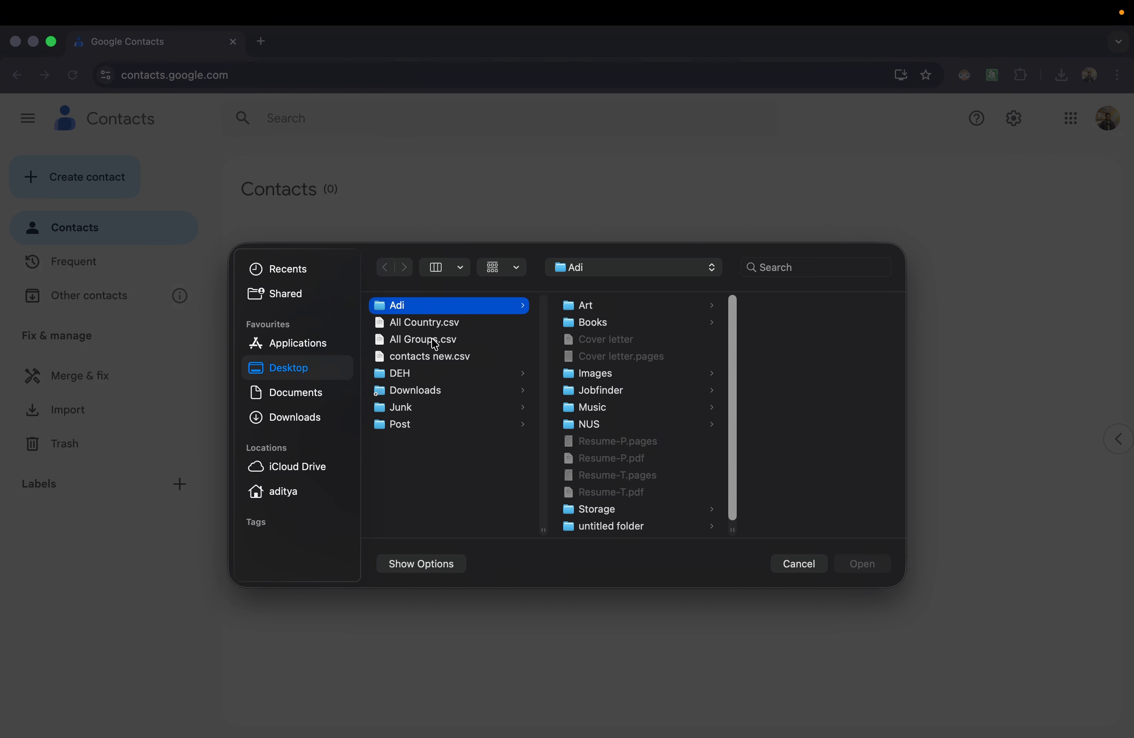
pyautogui.click(427, 361)
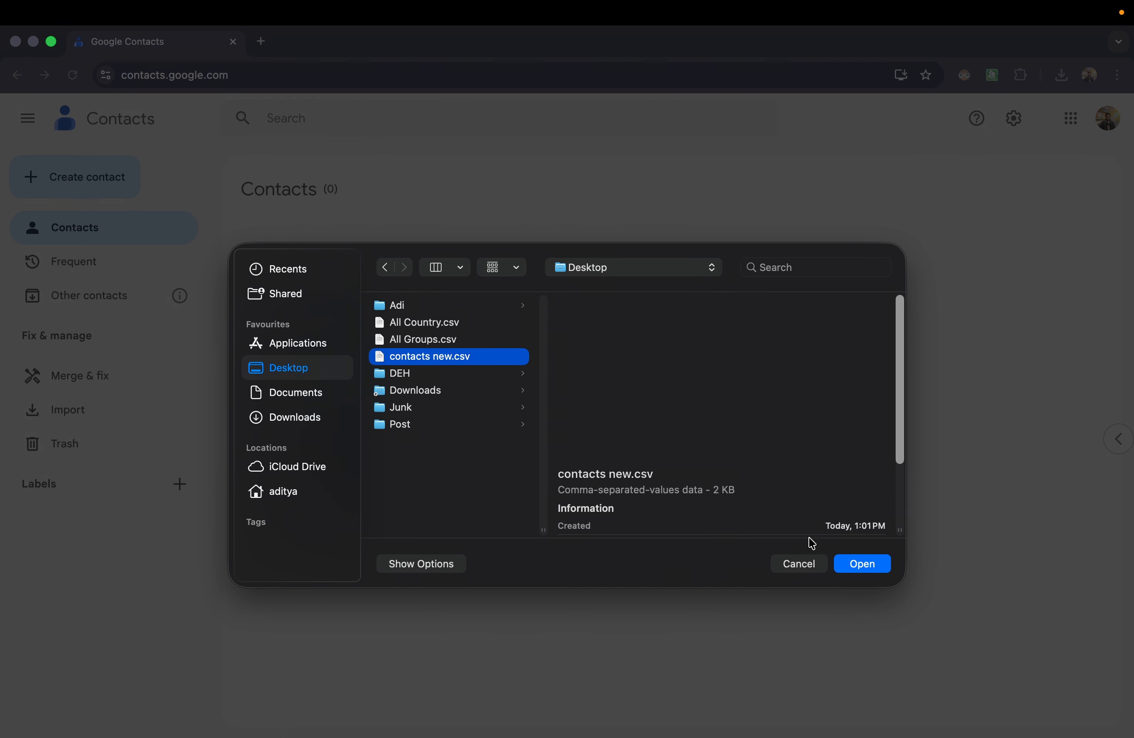
pyautogui.click(864, 565)
pyautogui.click(700, 524)
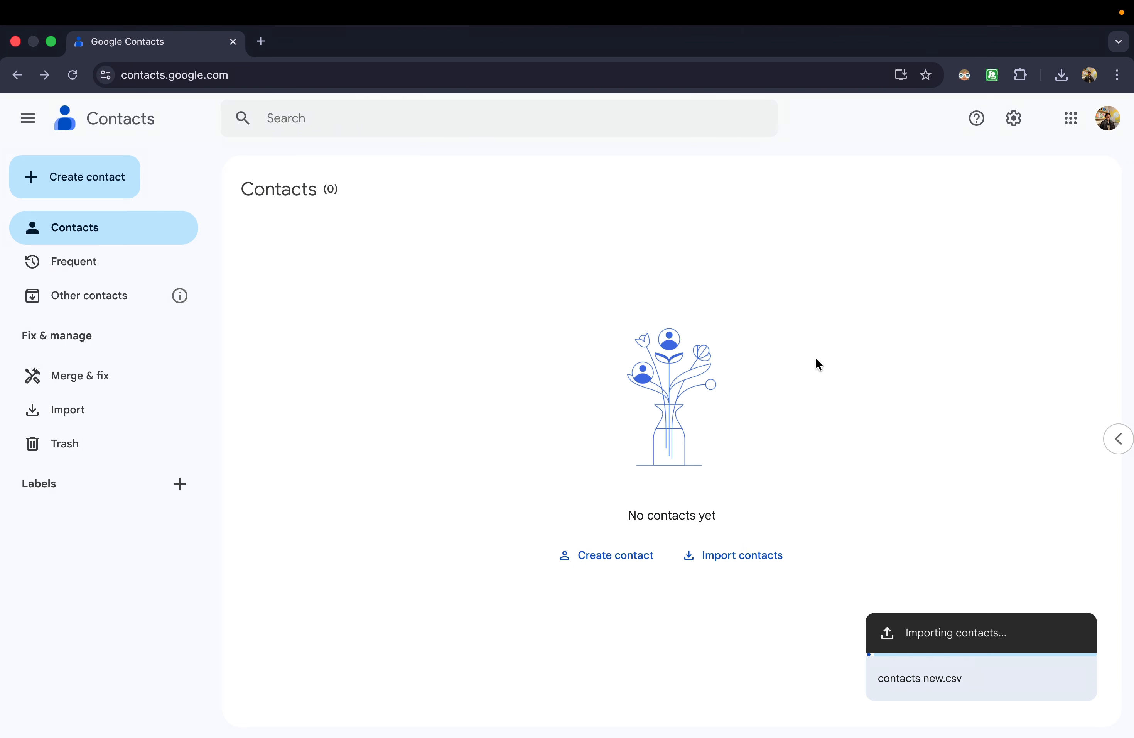